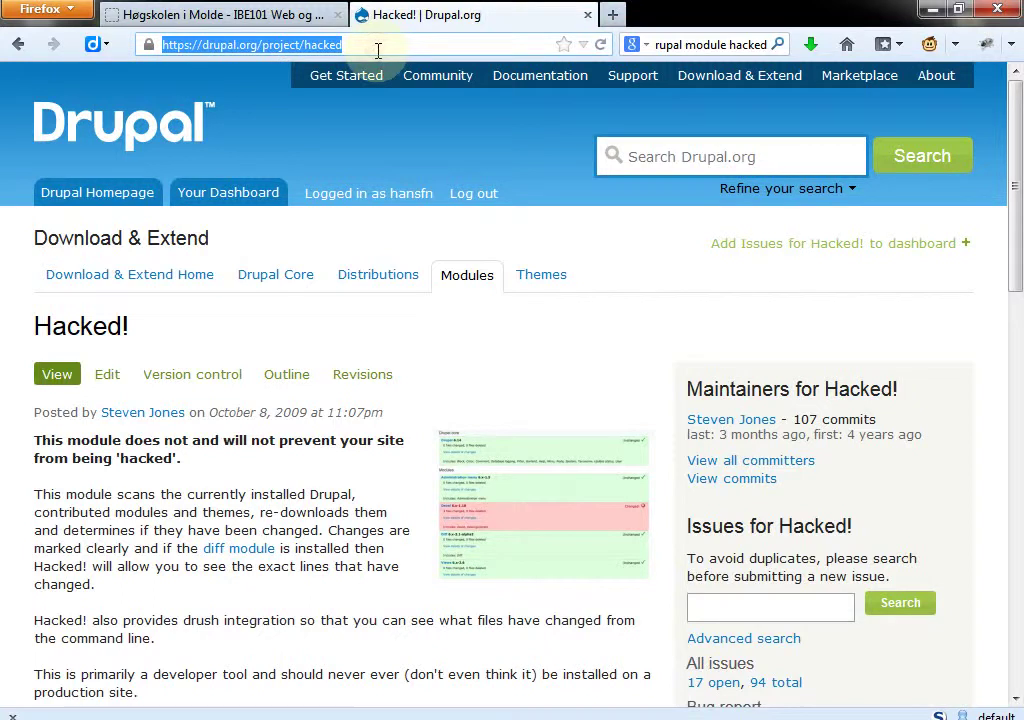
# Open the Drupal test site at home.himolde.no/~ibe-101/test/
pyautogui.write('ibe-1')
pyautogui.press('Down')
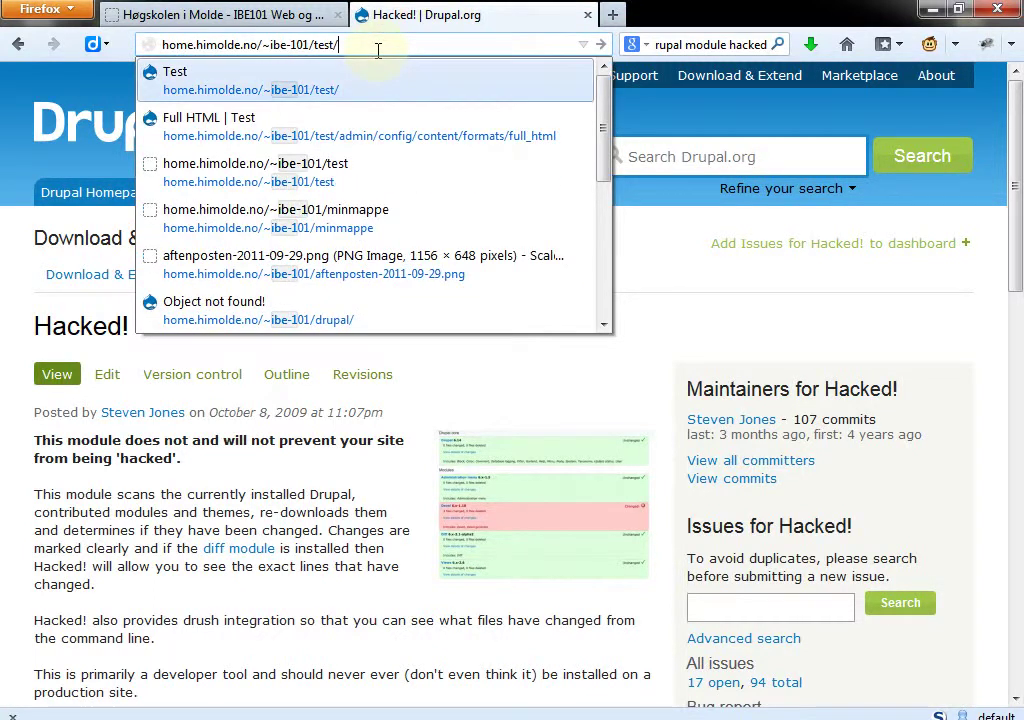
pyautogui.press('Return')
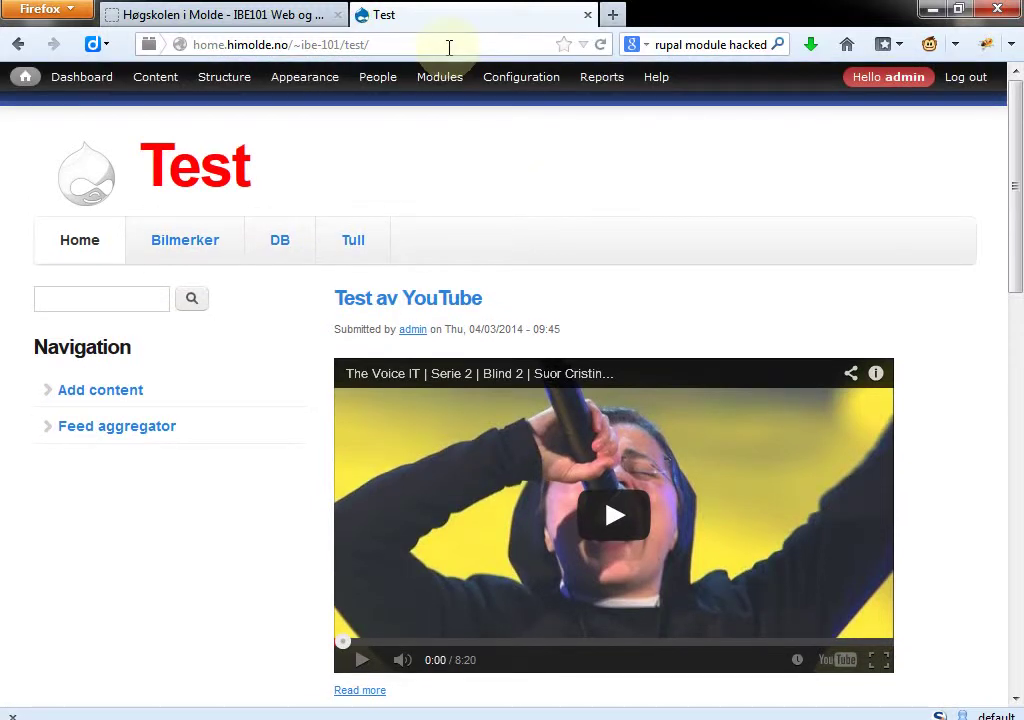
# Open the site's Status report and review the entries, including the core, module and theme update status
pyautogui.moveTo(440, 77)
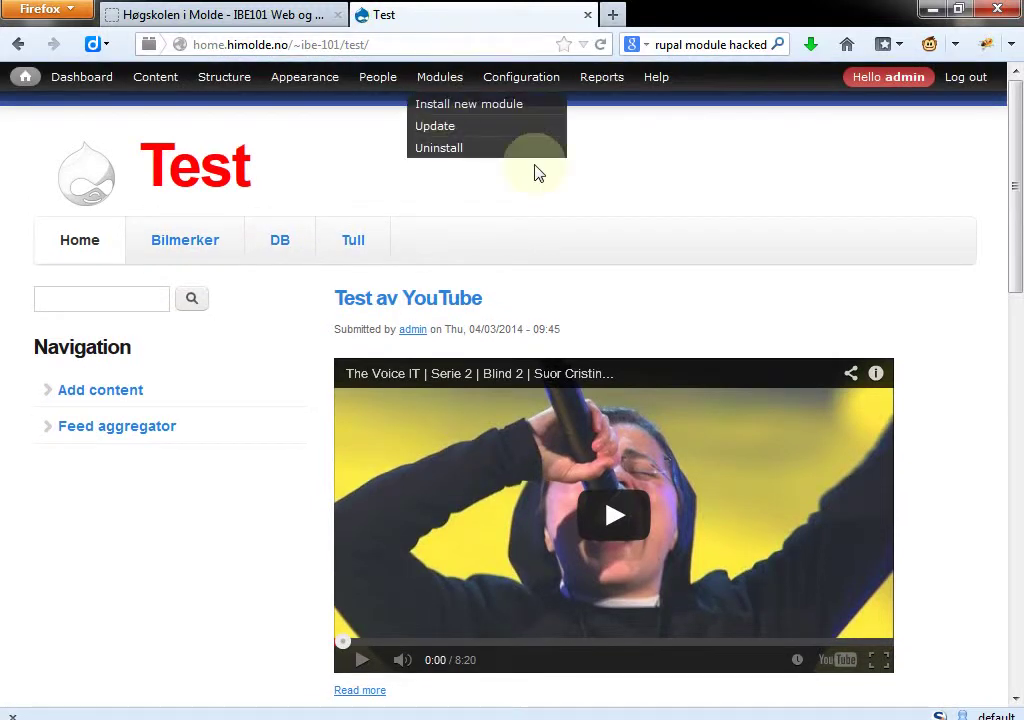
pyautogui.moveTo(598, 80)
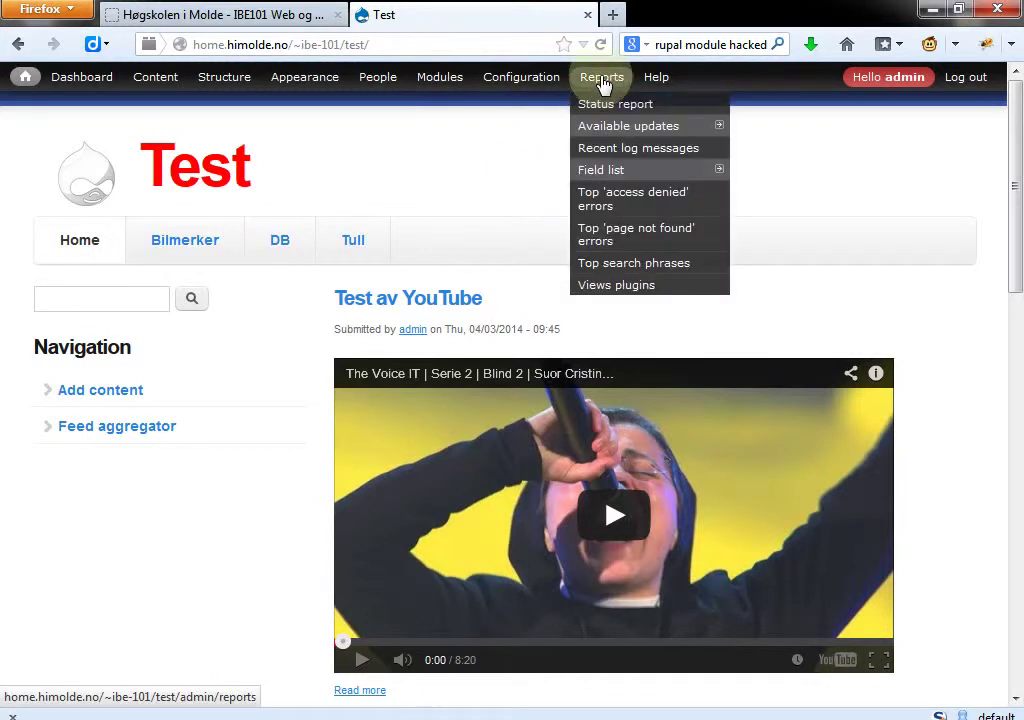
pyautogui.click(605, 115)
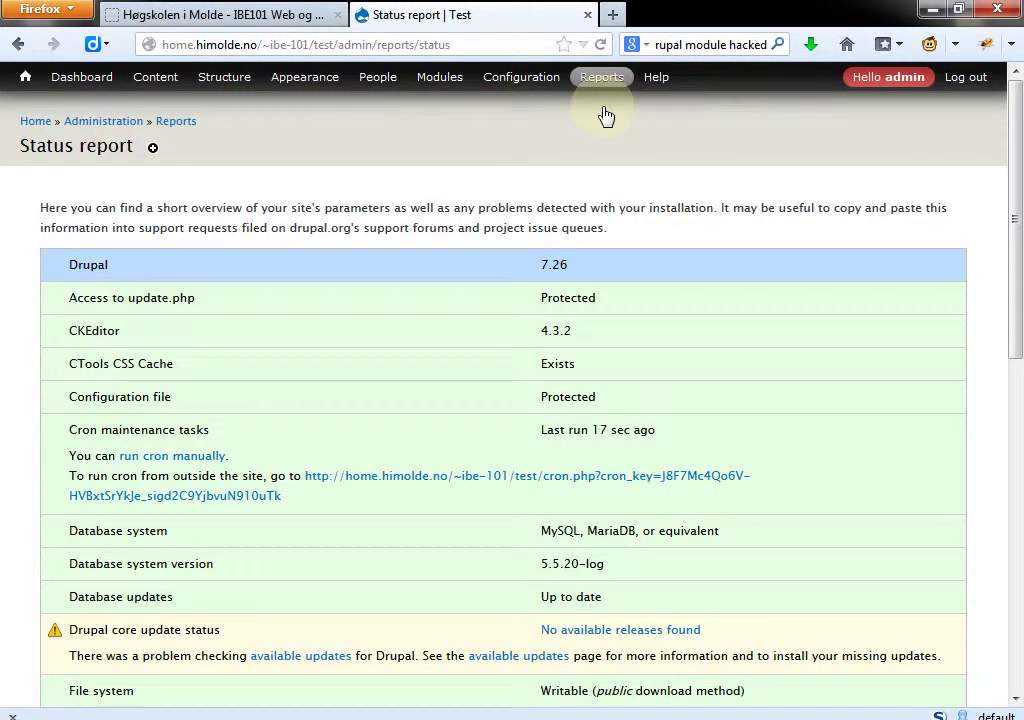
pyautogui.scroll(-5, 606, 116)
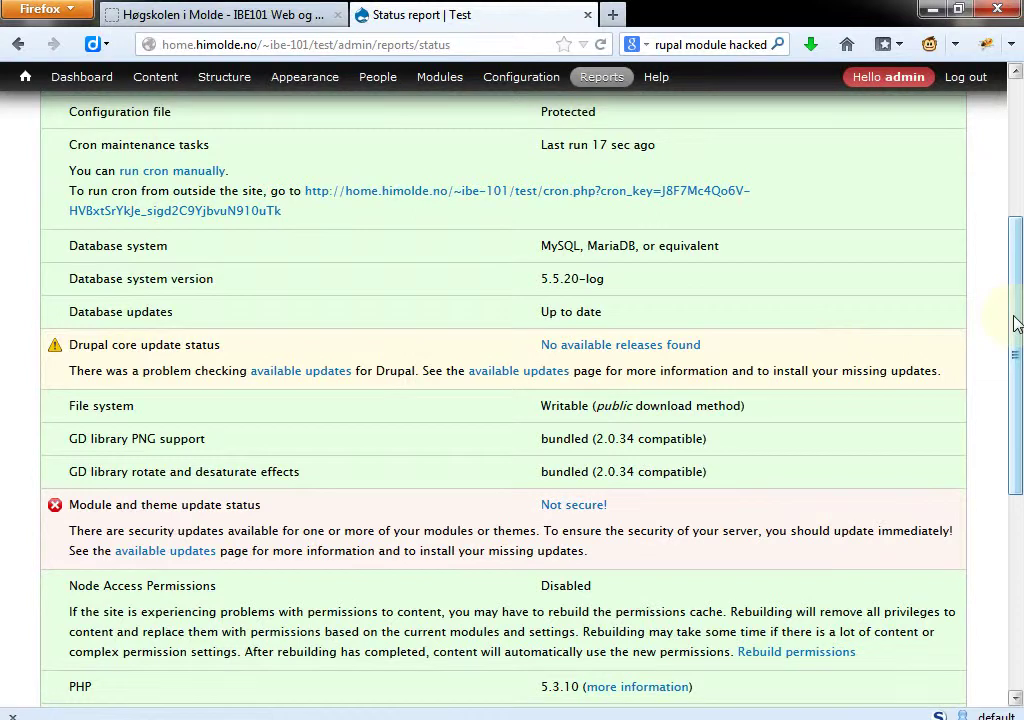
pyautogui.moveTo(1013, 320); pyautogui.dragTo(949, 210)
# Open the Recent log messages report, look through the logged events and expand the log message filter options
pyautogui.moveTo(601, 76)
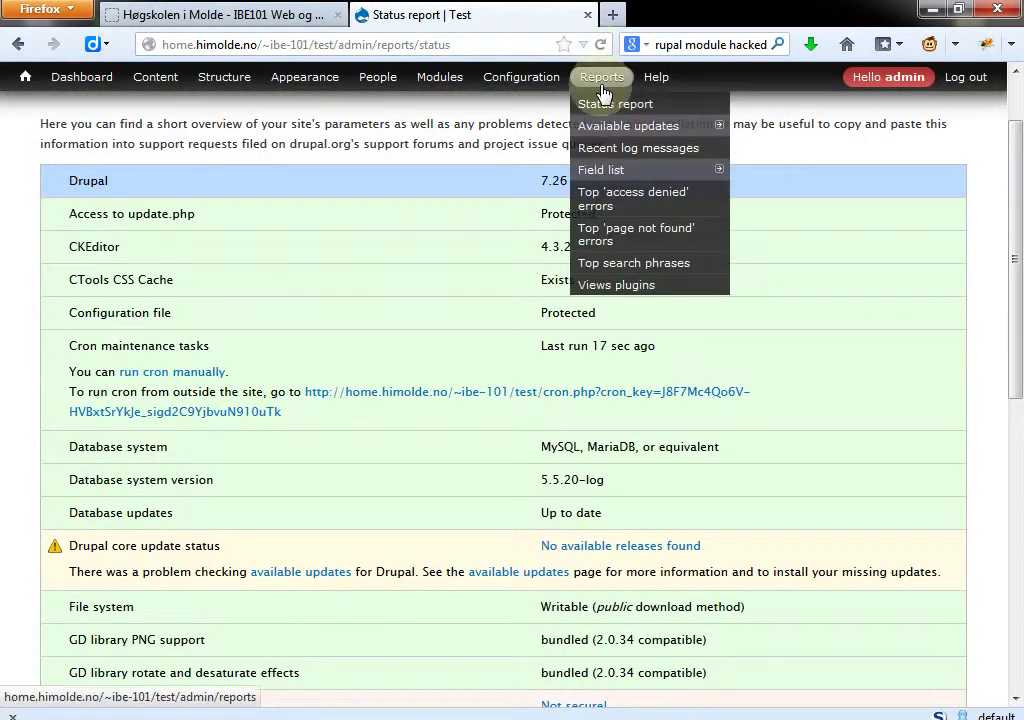
pyautogui.moveTo(620, 130)
pyautogui.click(640, 150)
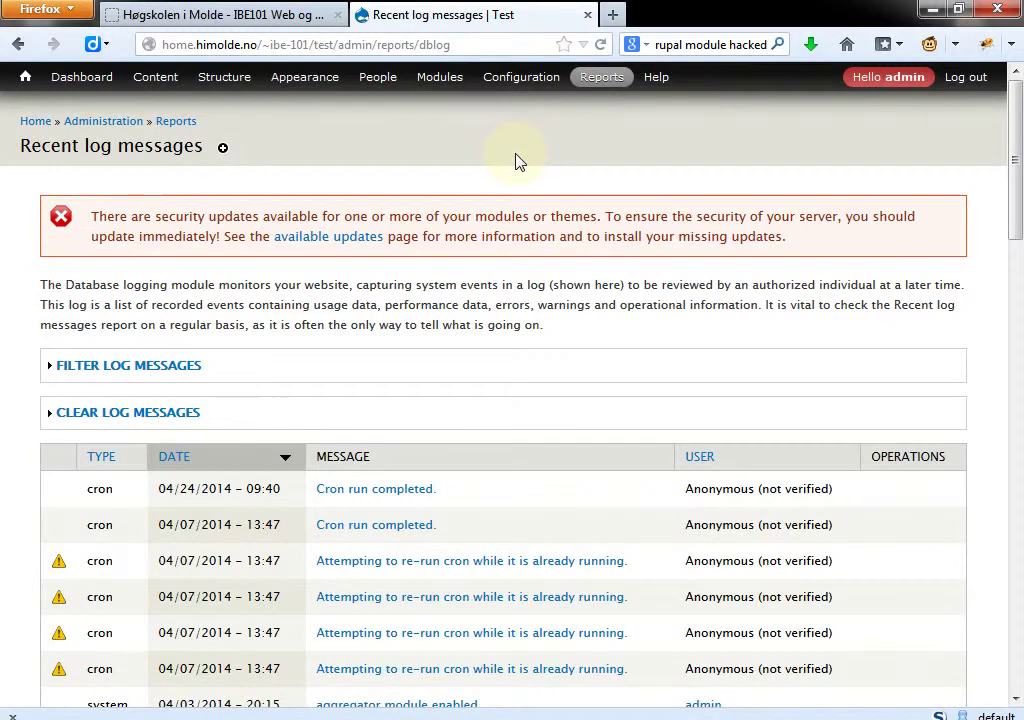
pyautogui.scroll(-1, 515, 162)
pyautogui.scroll(-7, 515, 162)
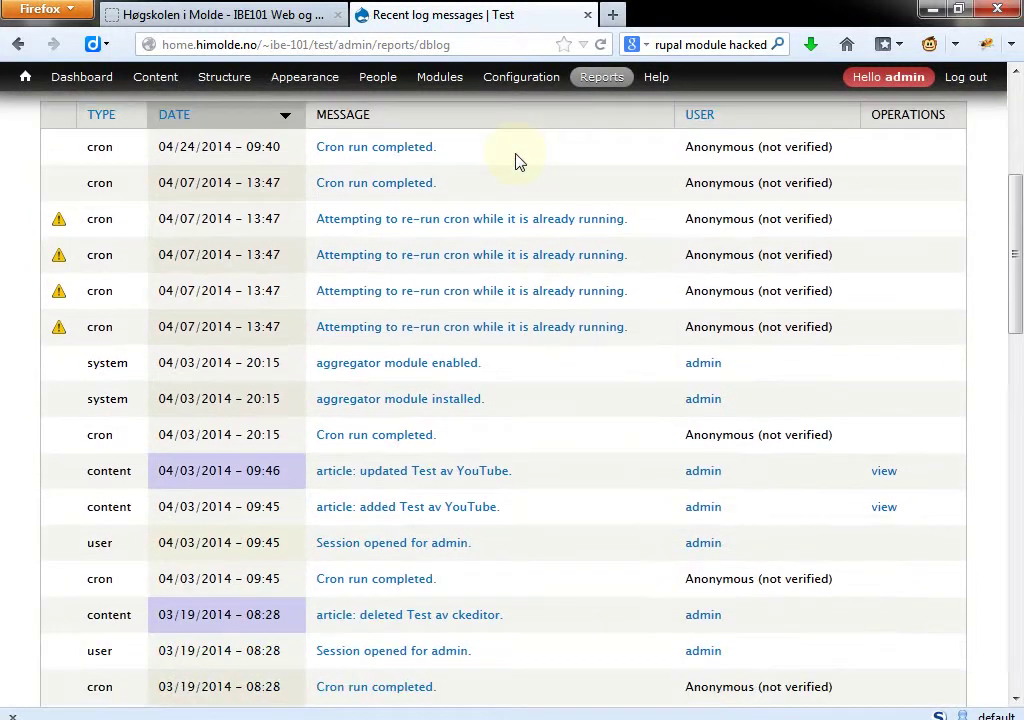
pyautogui.scroll(-5, 518, 162)
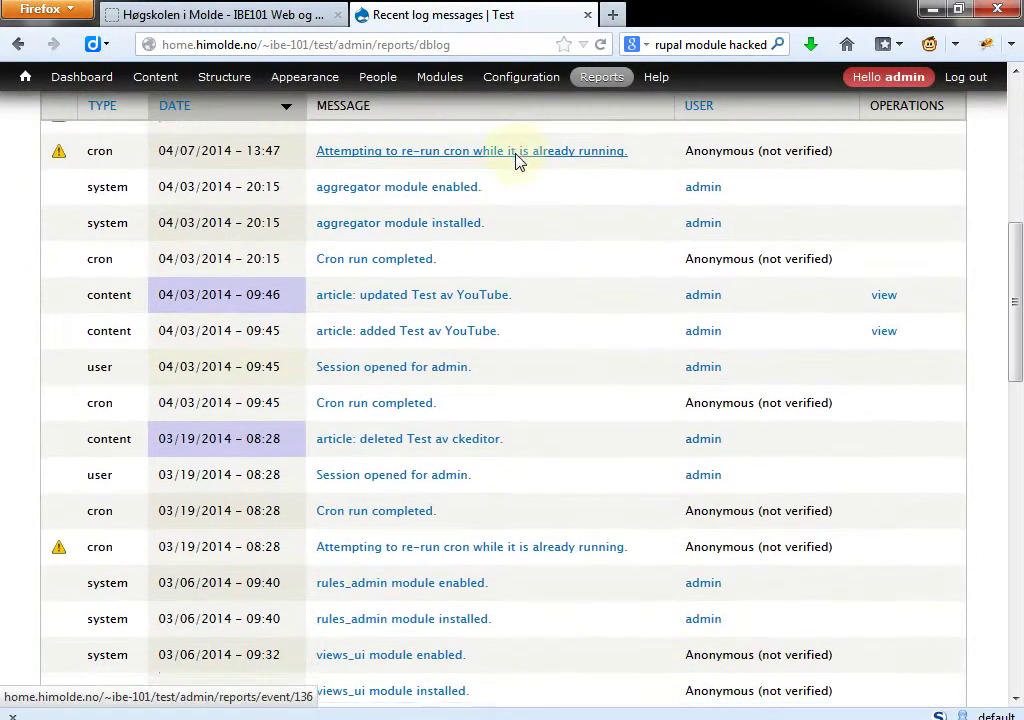
pyautogui.scroll(-7, 518, 162)
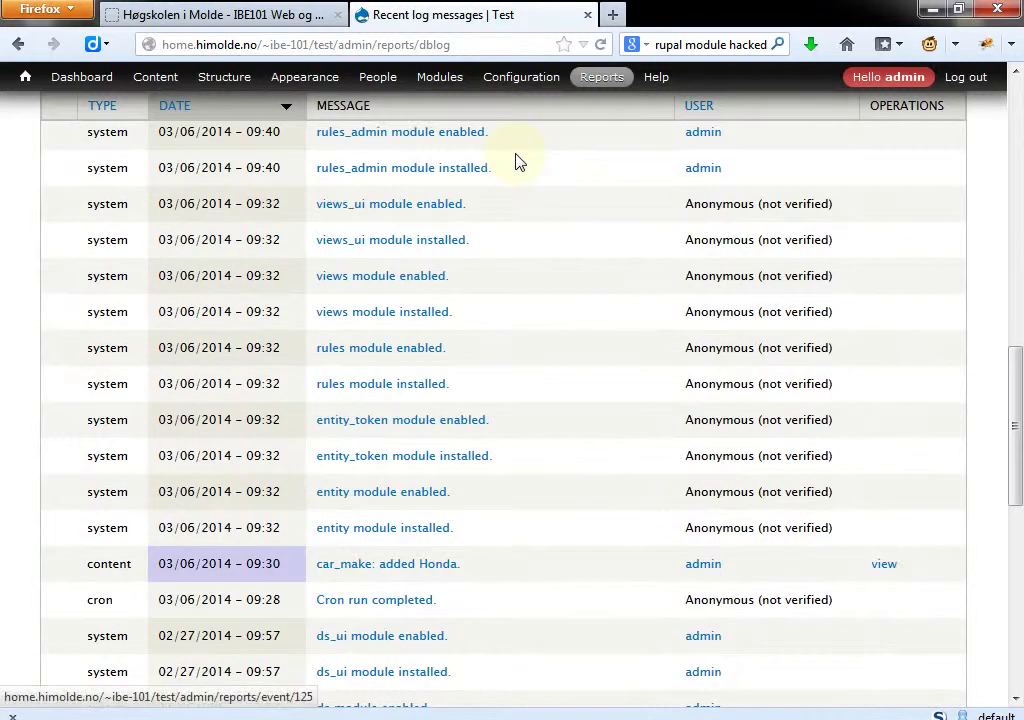
pyautogui.scroll(-2, 518, 162)
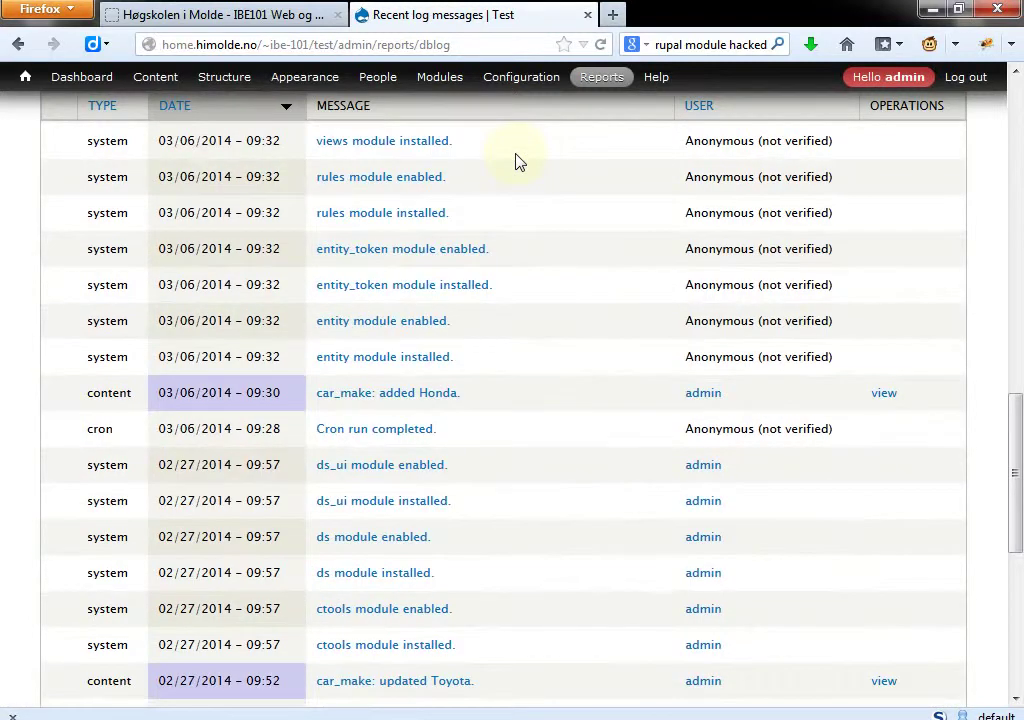
pyautogui.scroll(4, 518, 162)
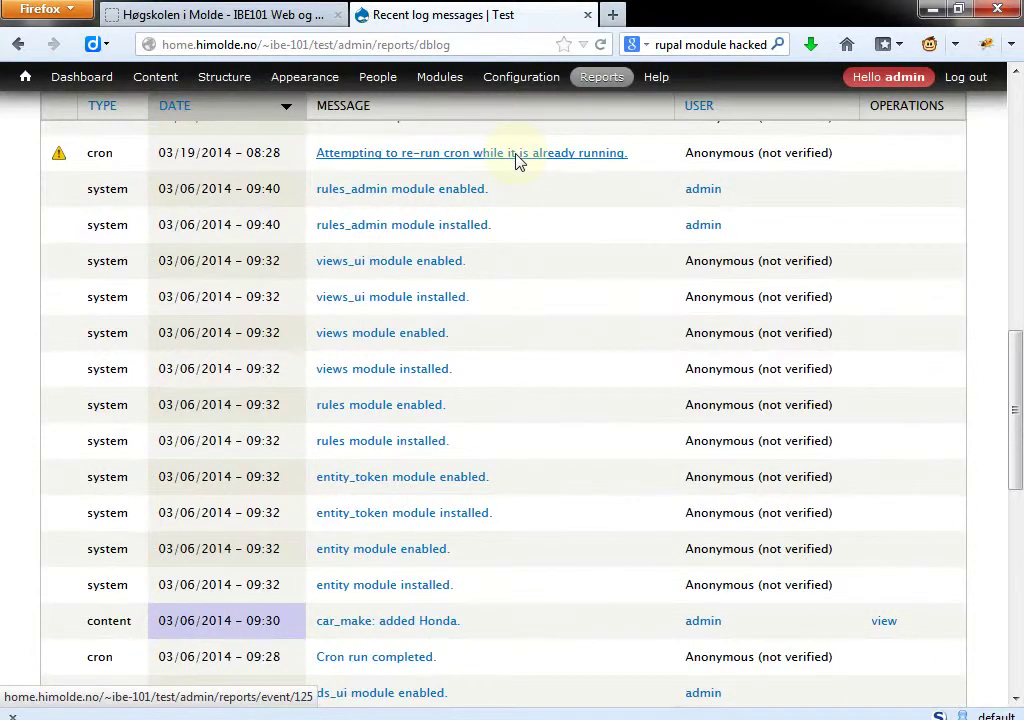
pyautogui.scroll(9, 518, 162)
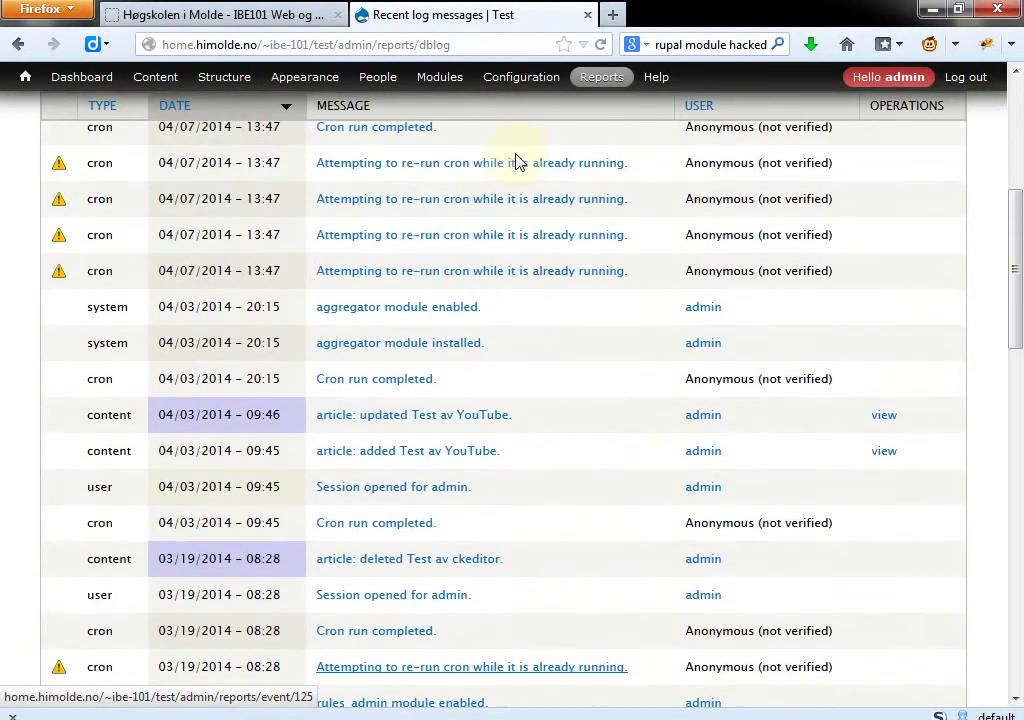
pyautogui.scroll(6, 518, 162)
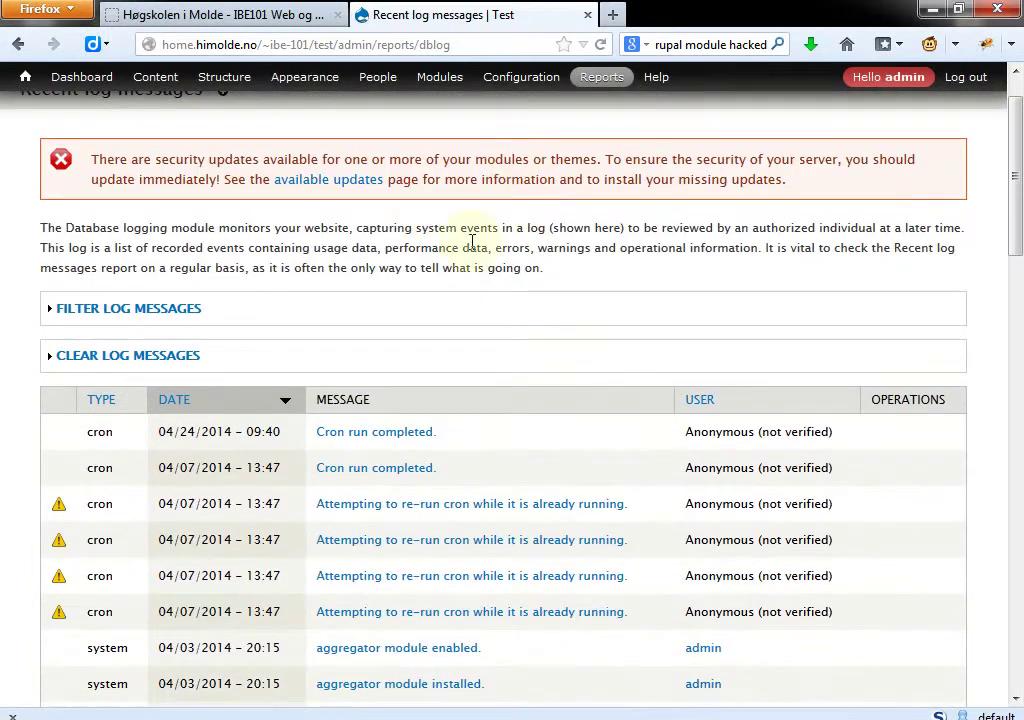
pyautogui.click(175, 310)
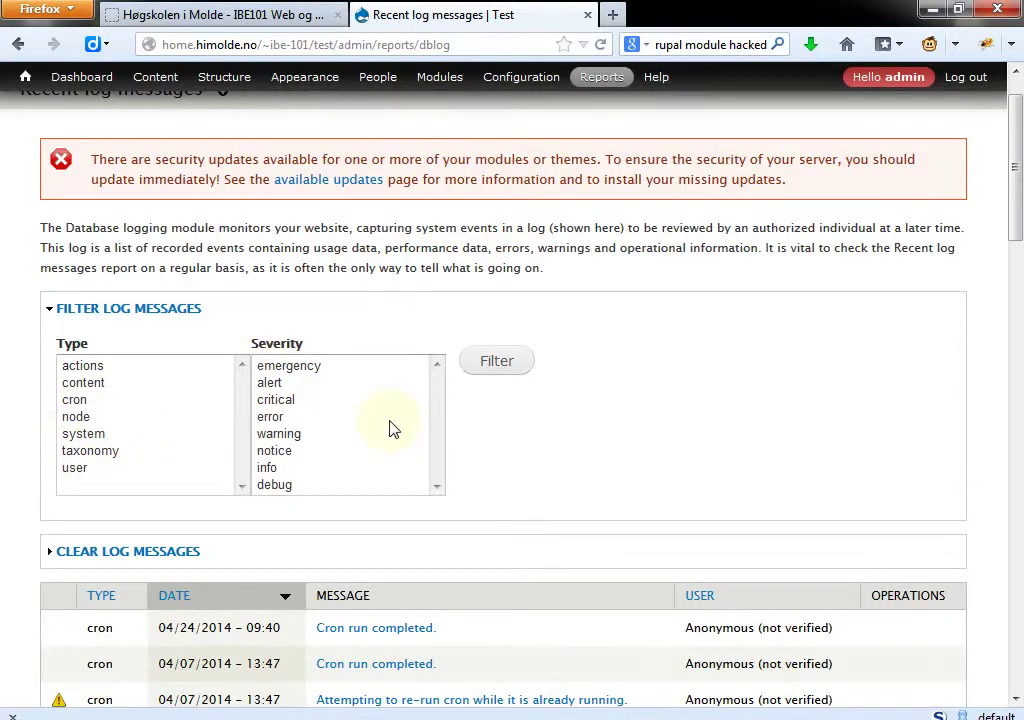
# Open the Available updates report and review the update status of Drupal core, the modules and the themes
pyautogui.moveTo(606, 84)
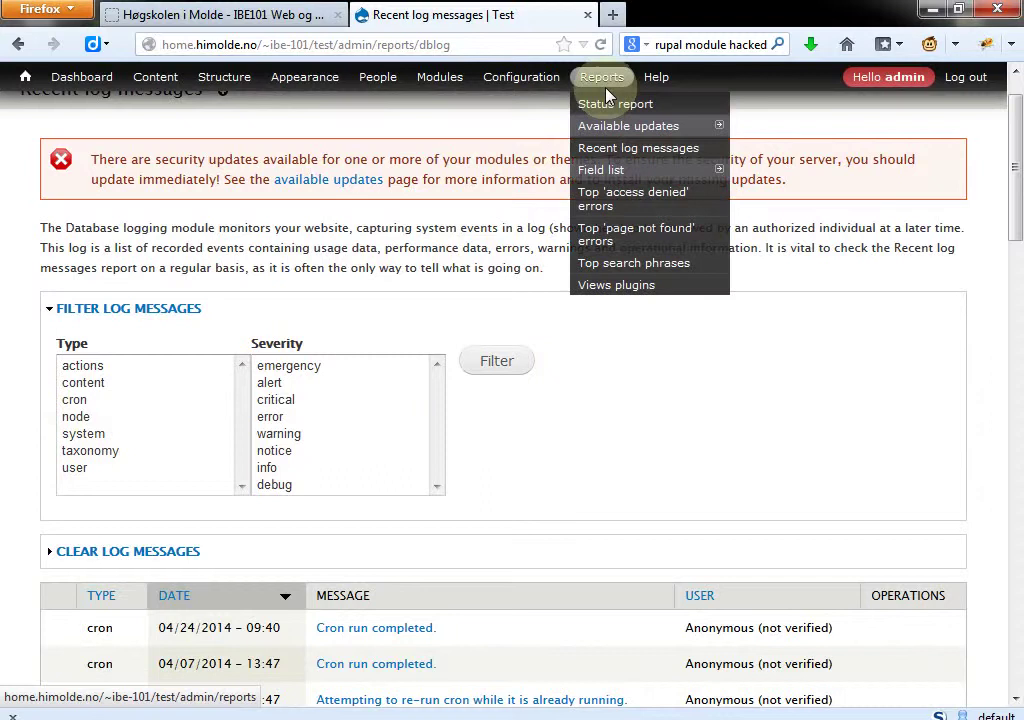
pyautogui.click(633, 131)
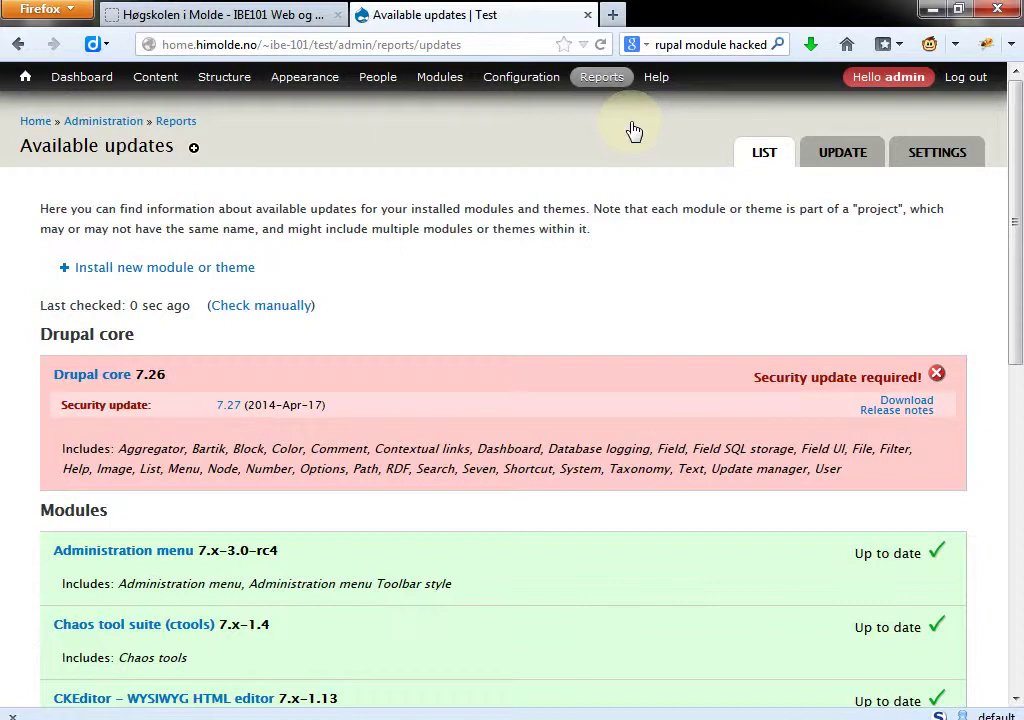
pyautogui.scroll(-4, 634, 130)
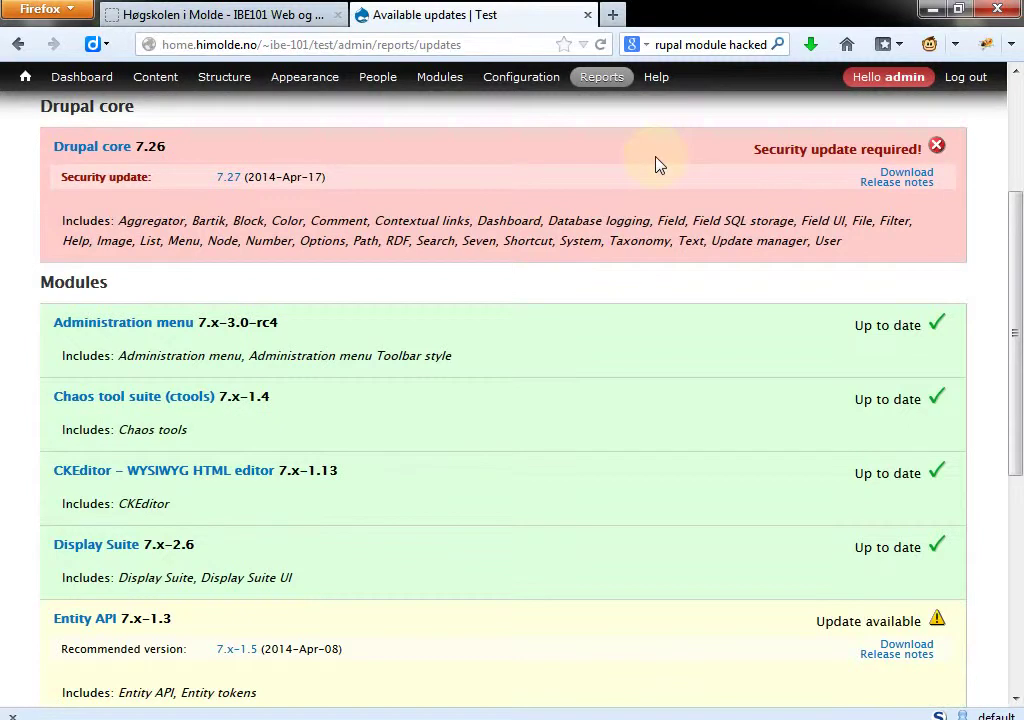
pyautogui.scroll(-4, 657, 165)
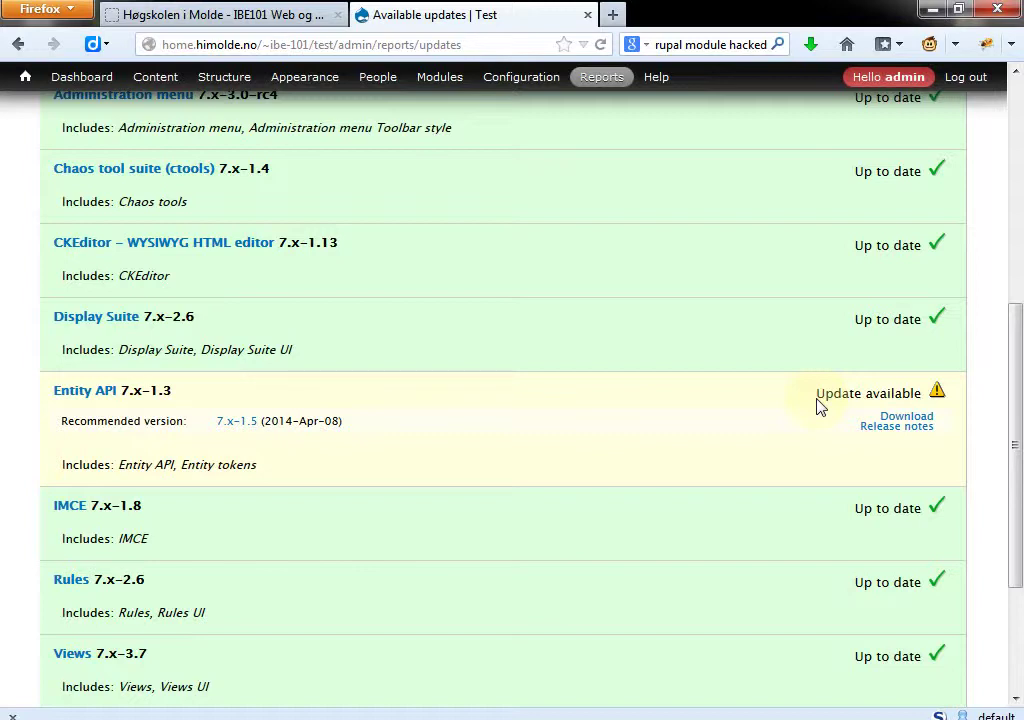
pyautogui.scroll(-4, 818, 405)
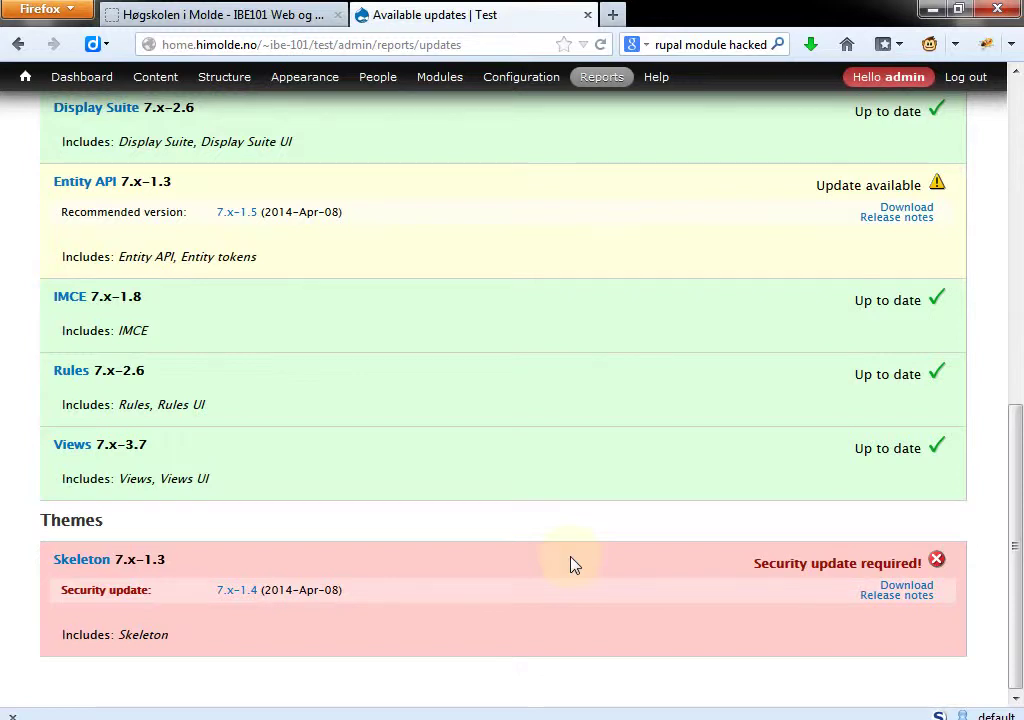
pyautogui.scroll(10, 570, 565)
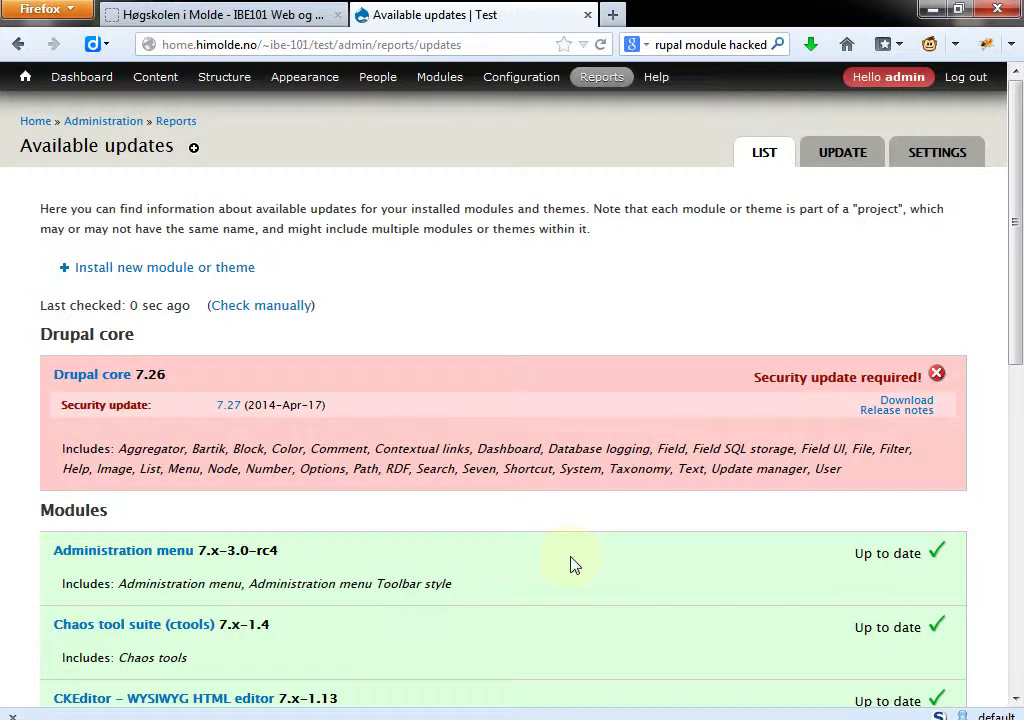
# Switch to the PuTTY terminal, run the s command to enter the screen session and maximize the window
pyautogui.hotkey('alt', 'Tab')
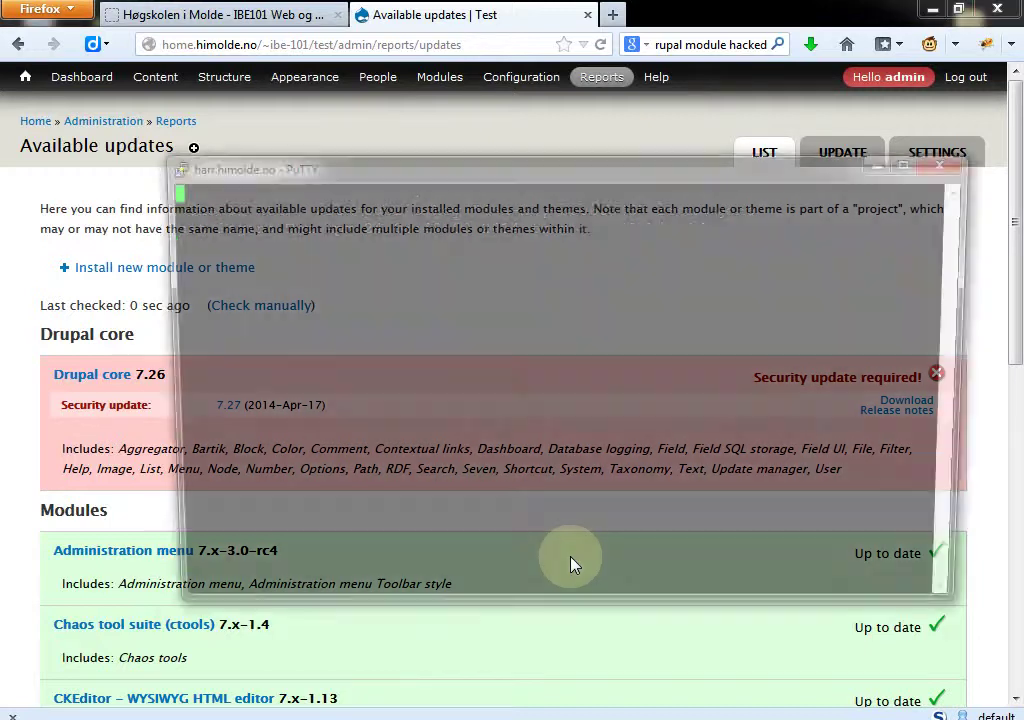
pyautogui.write('s')
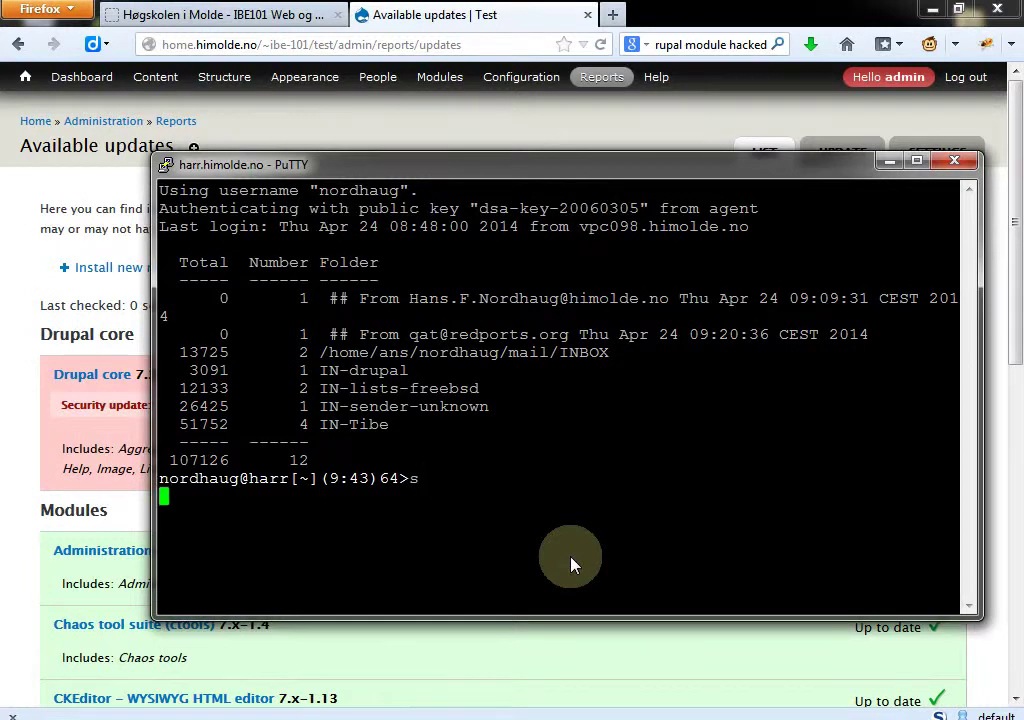
pyautogui.click(917, 161)
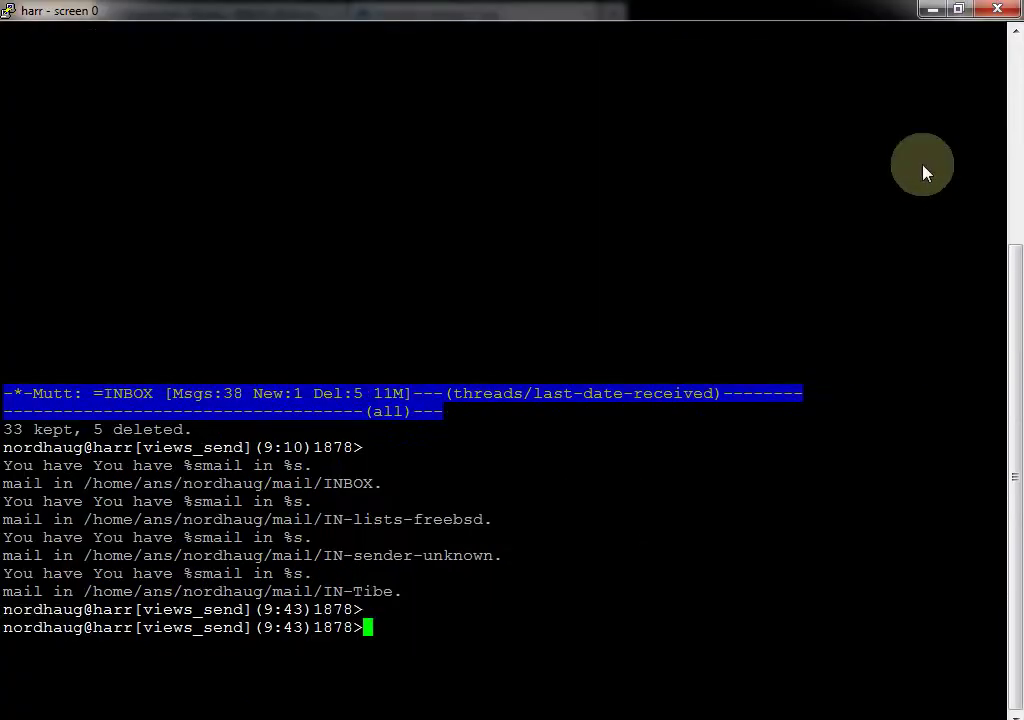
# Change to the ~ibe-101/html directory, list its contents and clear the terminal
pyautogui.write('cd ')
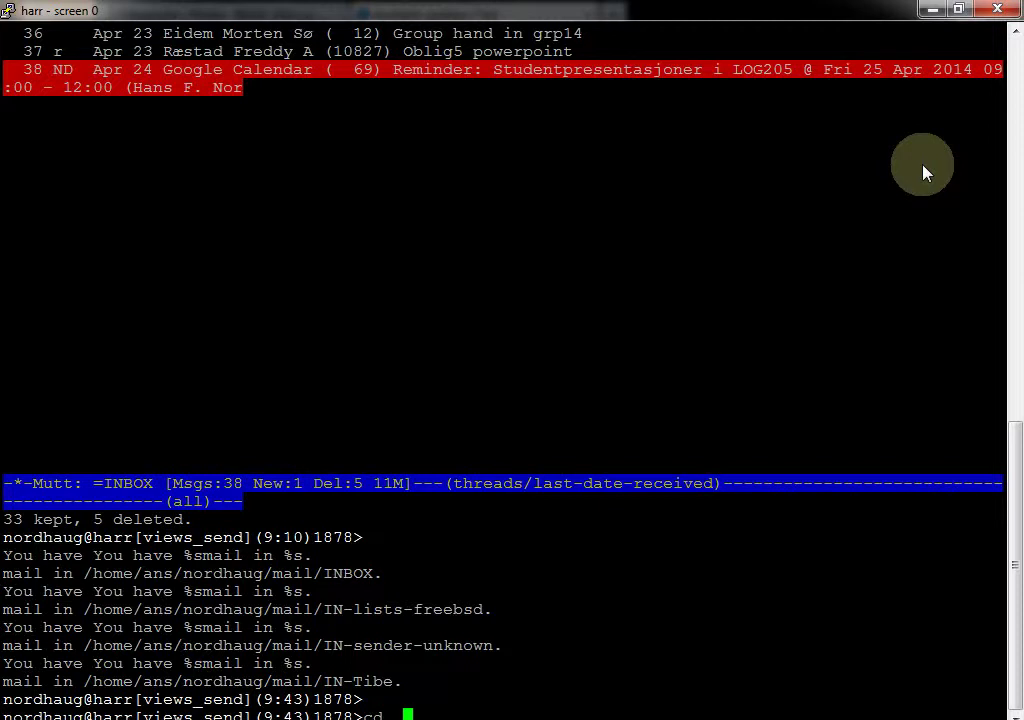
pyautogui.write(' ~ibe-101/html')
pyautogui.press('Return')
pyautogui.write('ls')
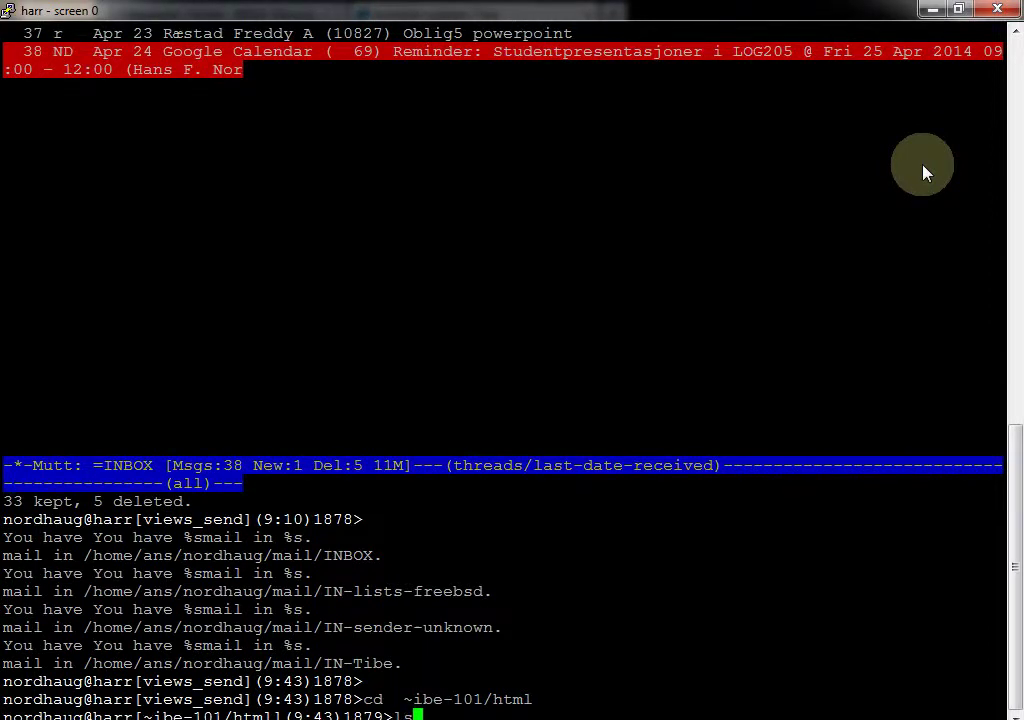
pyautogui.press('Return')
pyautogui.write('clear')
pyautogui.press('Return')
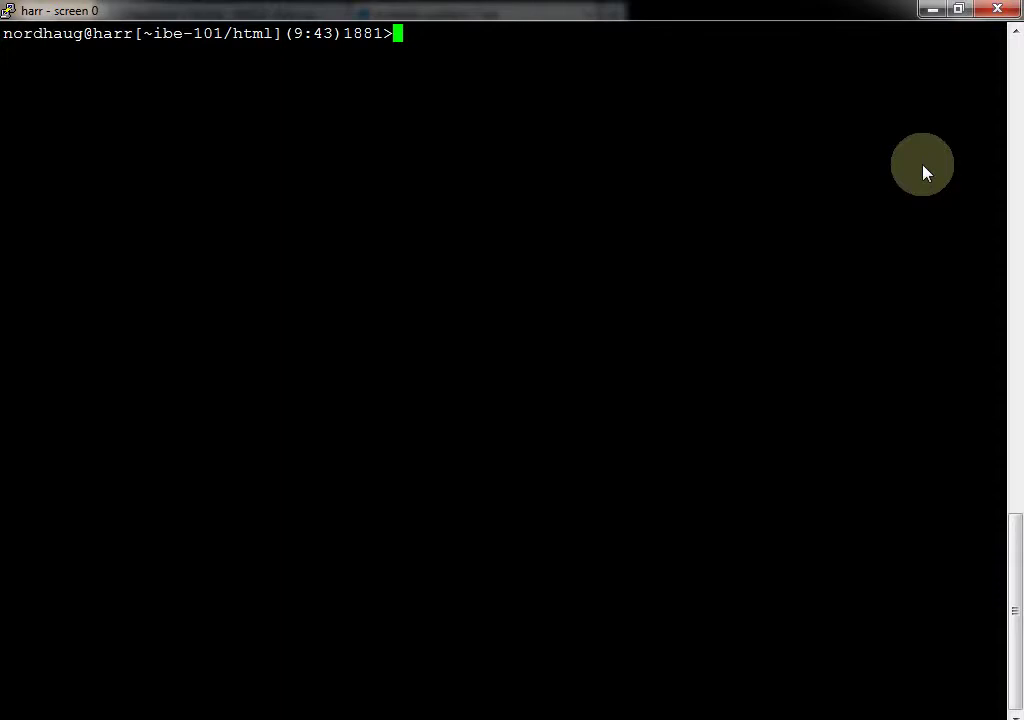
# List the html directory's contents again and change into the test directory
pyautogui.write('ls')
pyautogui.press('Return')
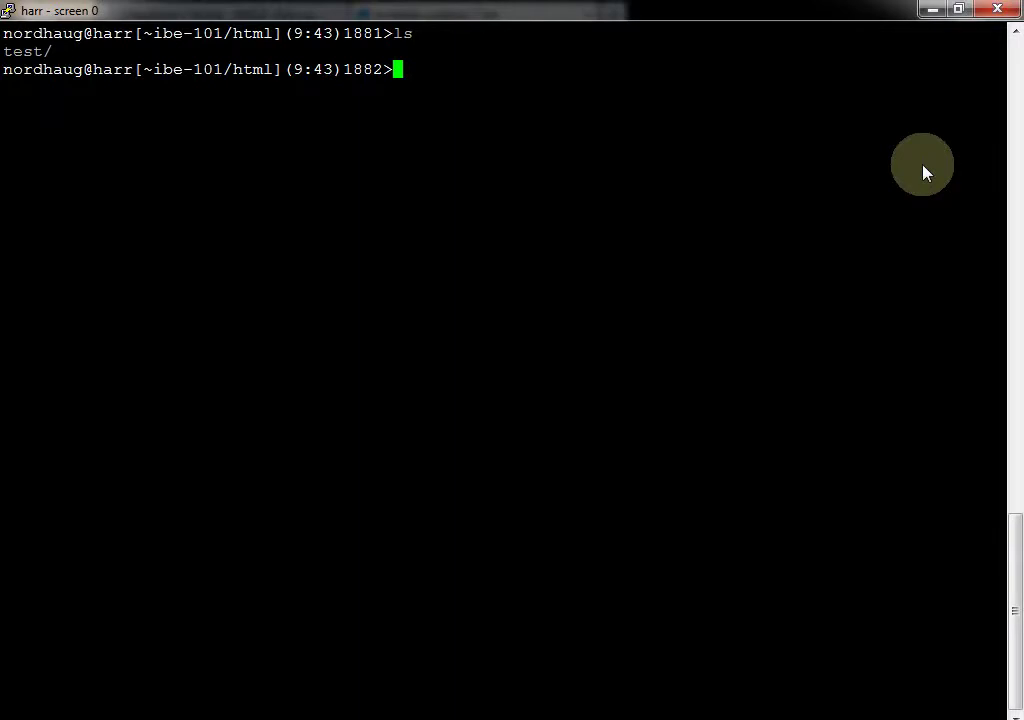
pyautogui.write('cd test')
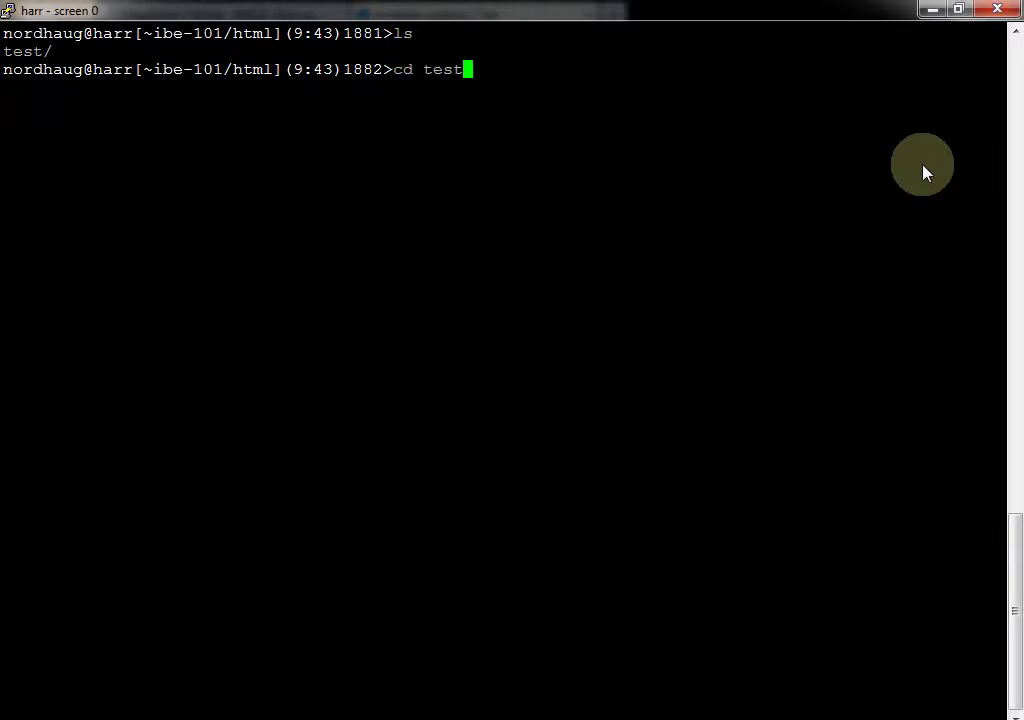
pyautogui.press('Return')
# Run drush status to check the Drupal installation in the test directory
pyautogui.write('rush')
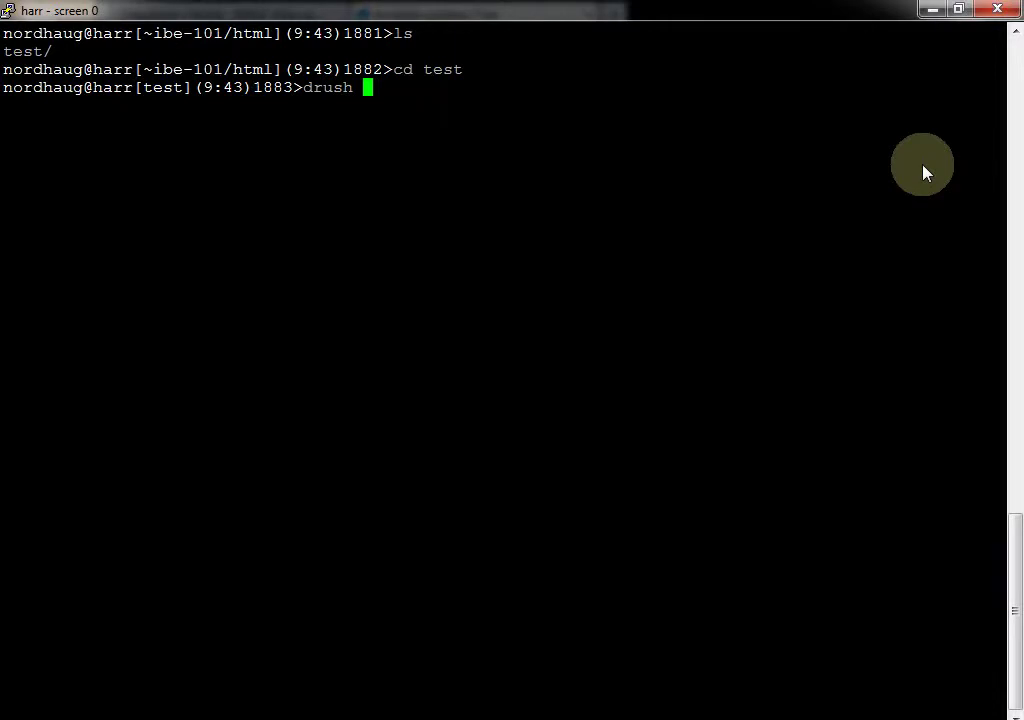
pyautogui.write('status')
pyautogui.press('Return')
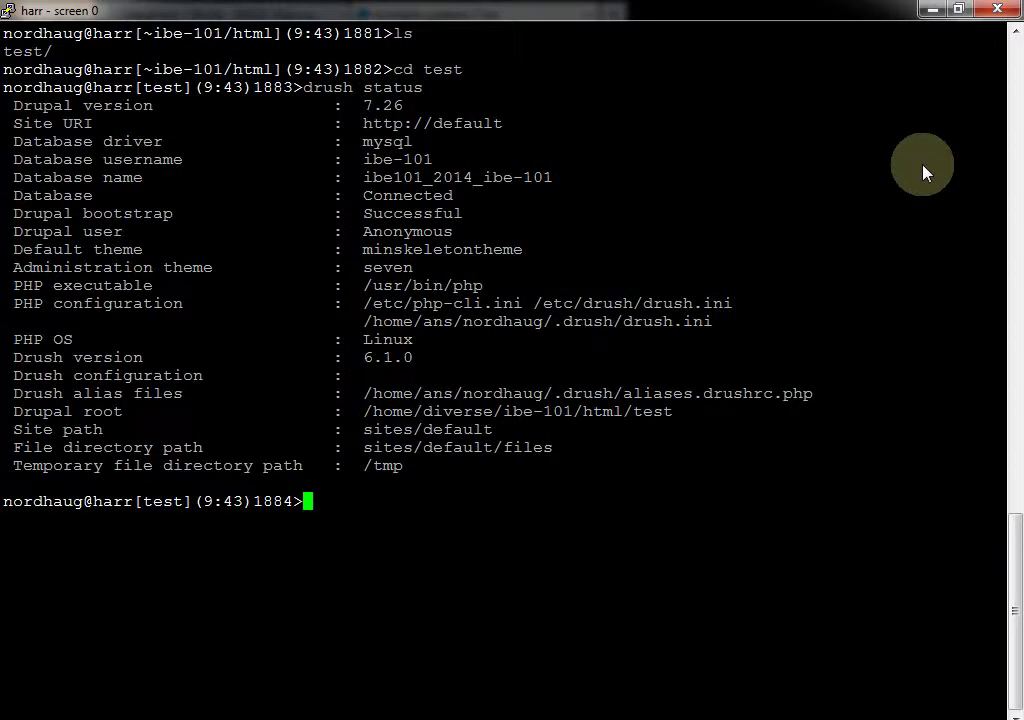
# Run drush up --security-only in the test directory and decline to continue with the update process
pyautogui.press('Up')
pyautogui.press('BackSpace')
pyautogui.press('BackSpace')
pyautogui.press('BackSpace')
pyautogui.press('BackSpace')
pyautogui.press('BackSpace')
pyautogui.press('BackSpace')
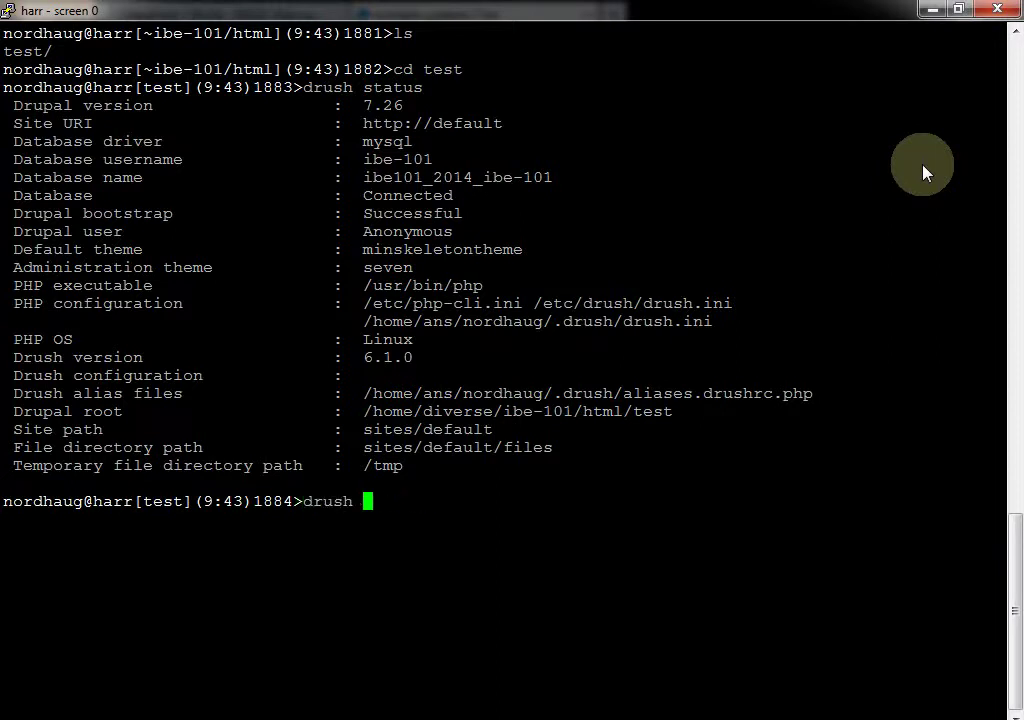
pyautogui.write('up --se')
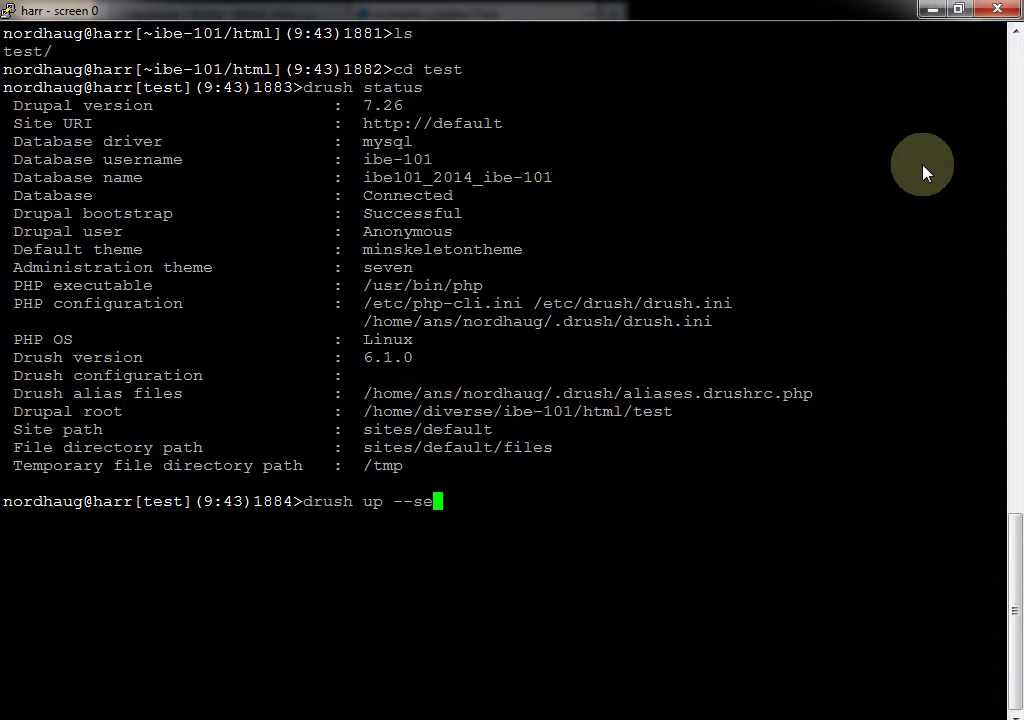
pyautogui.write('curity-')
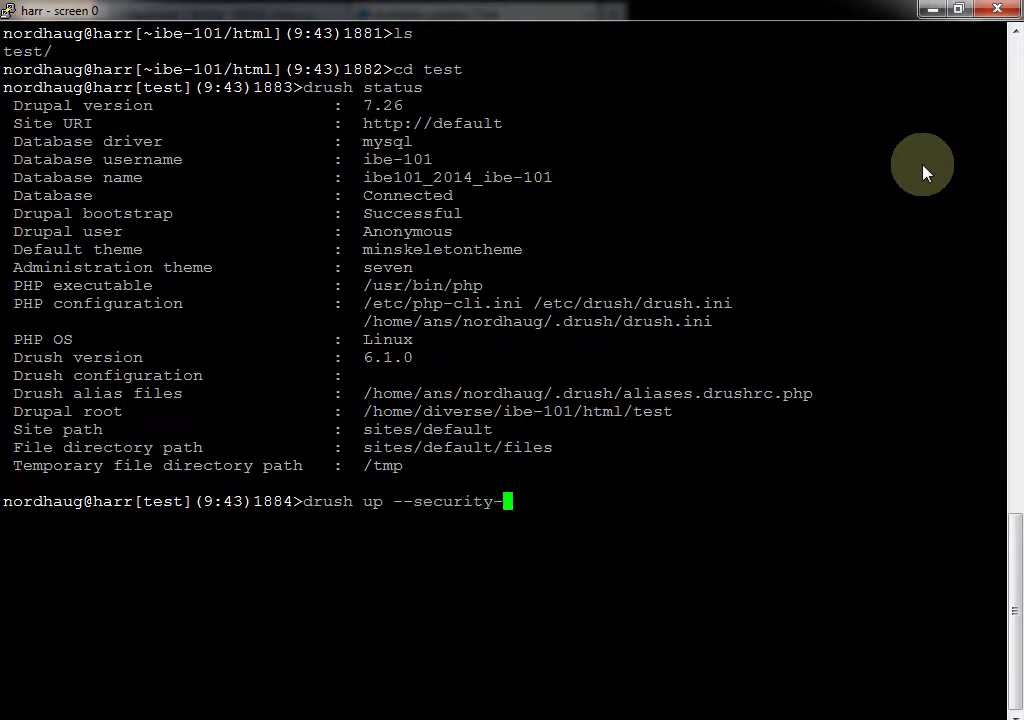
pyautogui.write('only')
pyautogui.press('Return')
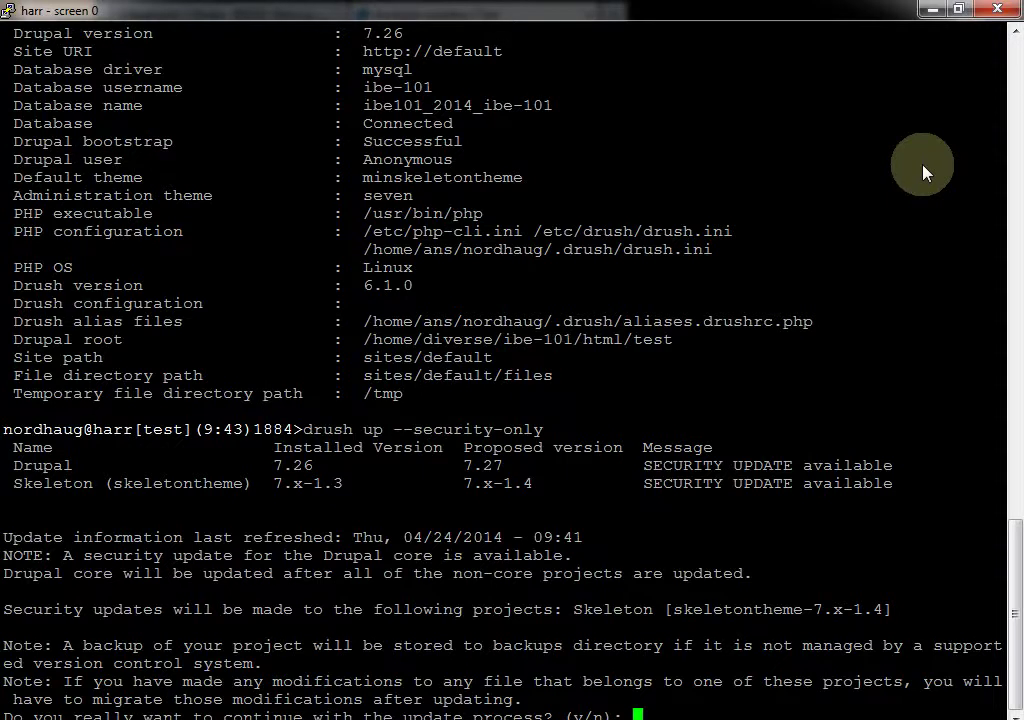
pyautogui.moveTo(302, 430); pyautogui.dragTo(540, 430)
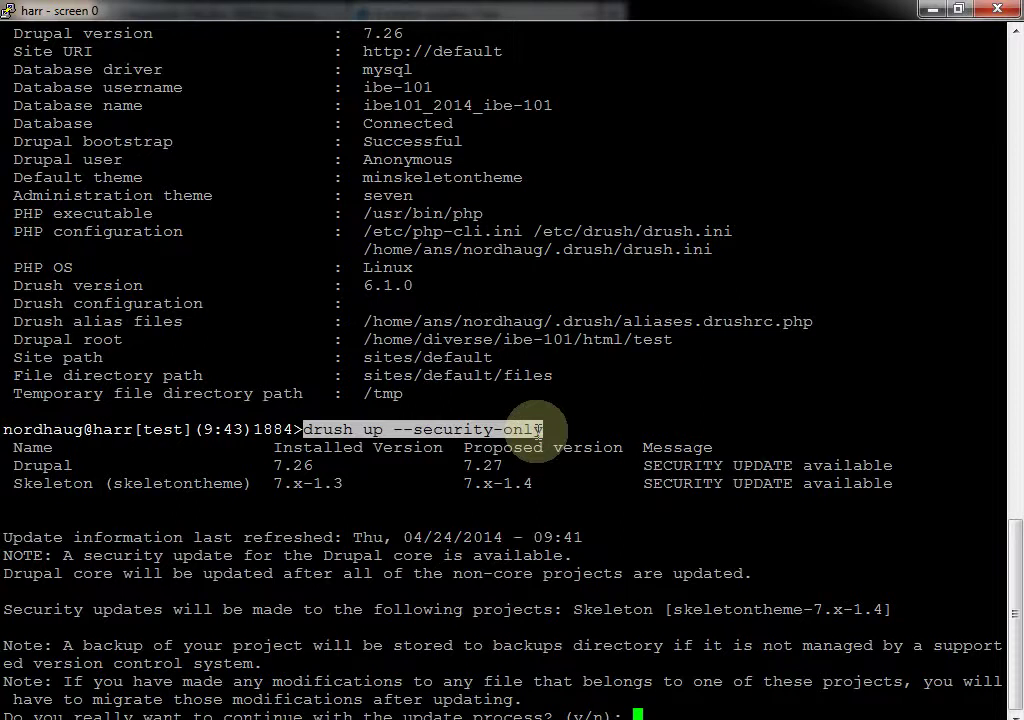
pyautogui.write('n')
pyautogui.press('Return')
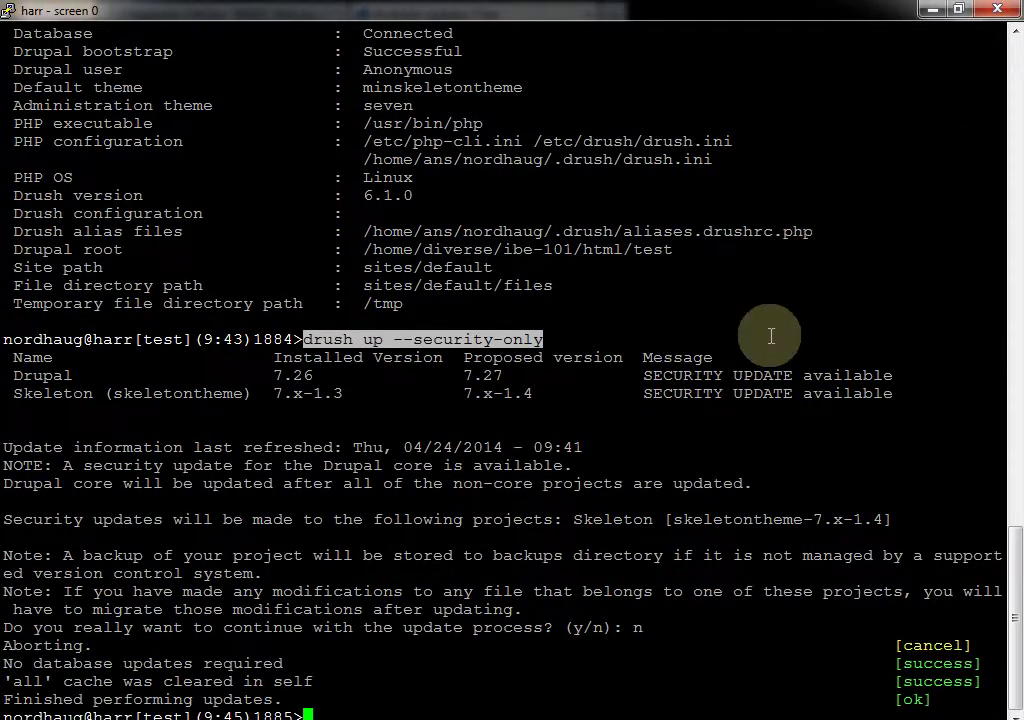
# Detach from the screen session and exit the terminal
pyautogui.hotkey('ctrl', 'a')
pyautogui.write('dexit')
pyautogui.press('Return')
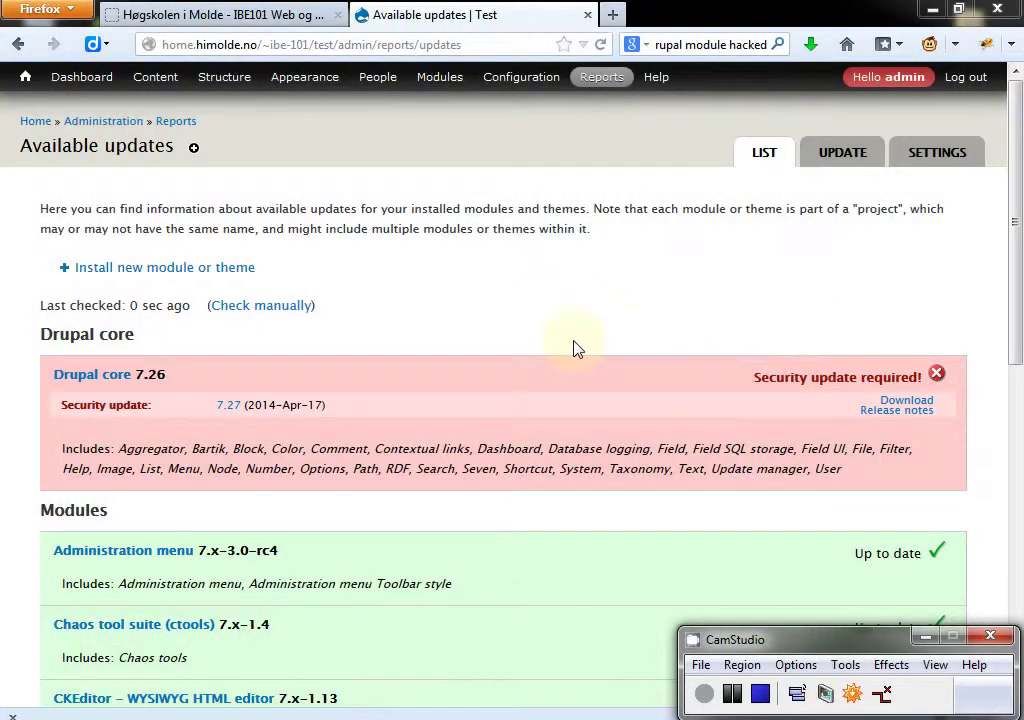
# Launch FileZilla, connect to the saved site home.himolde.no - ibe-101 and select the test folder inside the server's html directory
pyautogui.press('super')
pyautogui.write('filez')
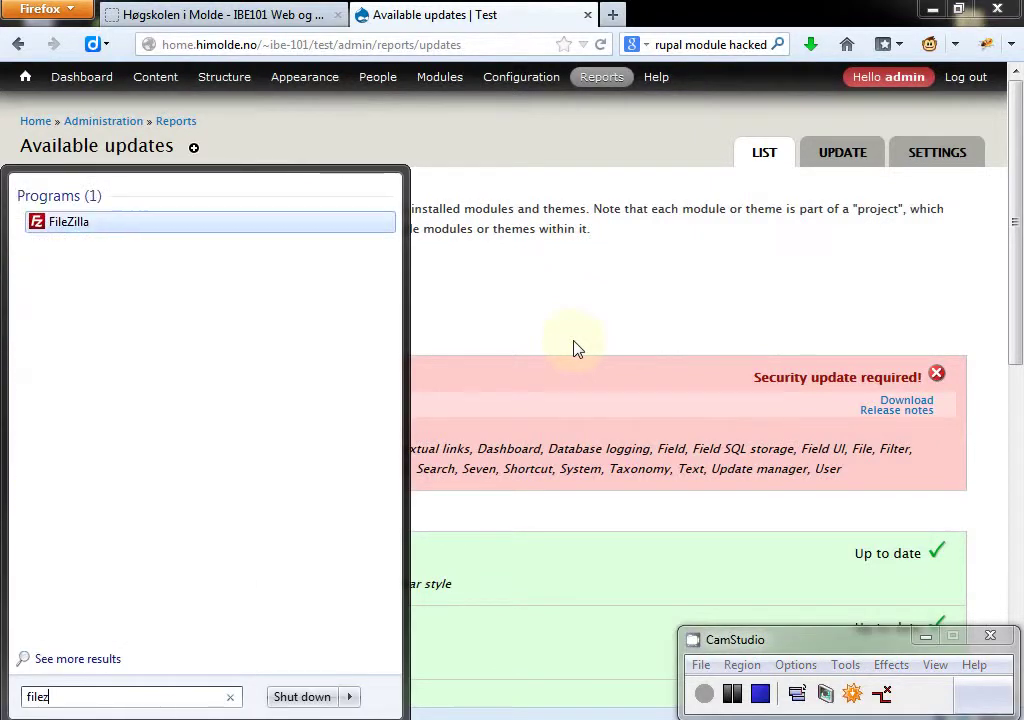
pyautogui.press('Return')
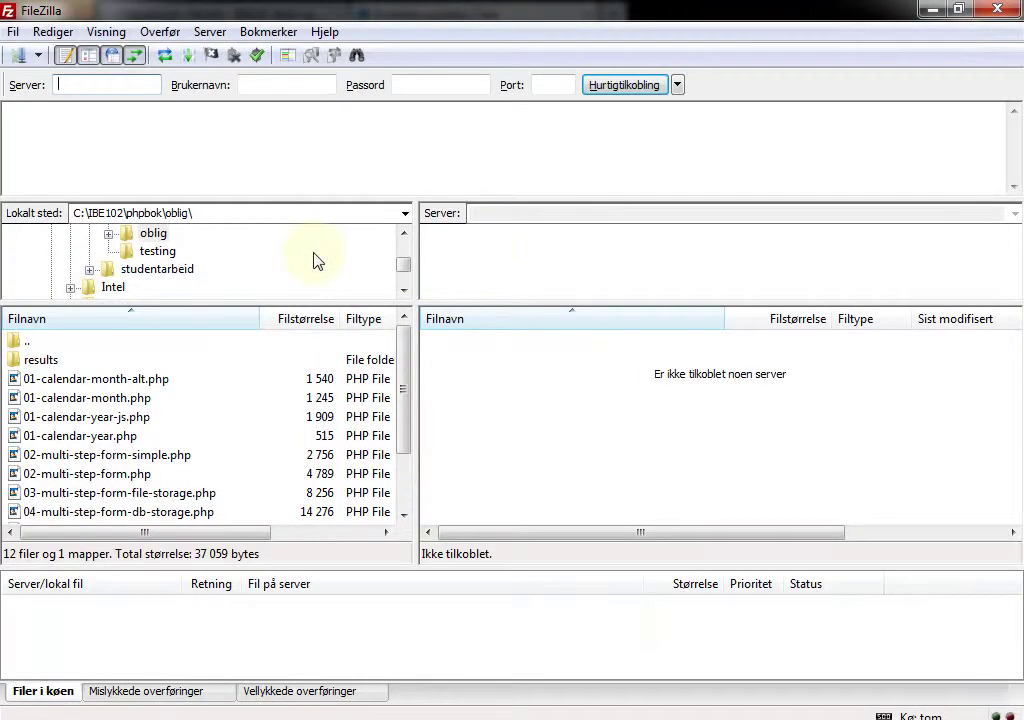
pyautogui.hotkey('ctrl', 's')
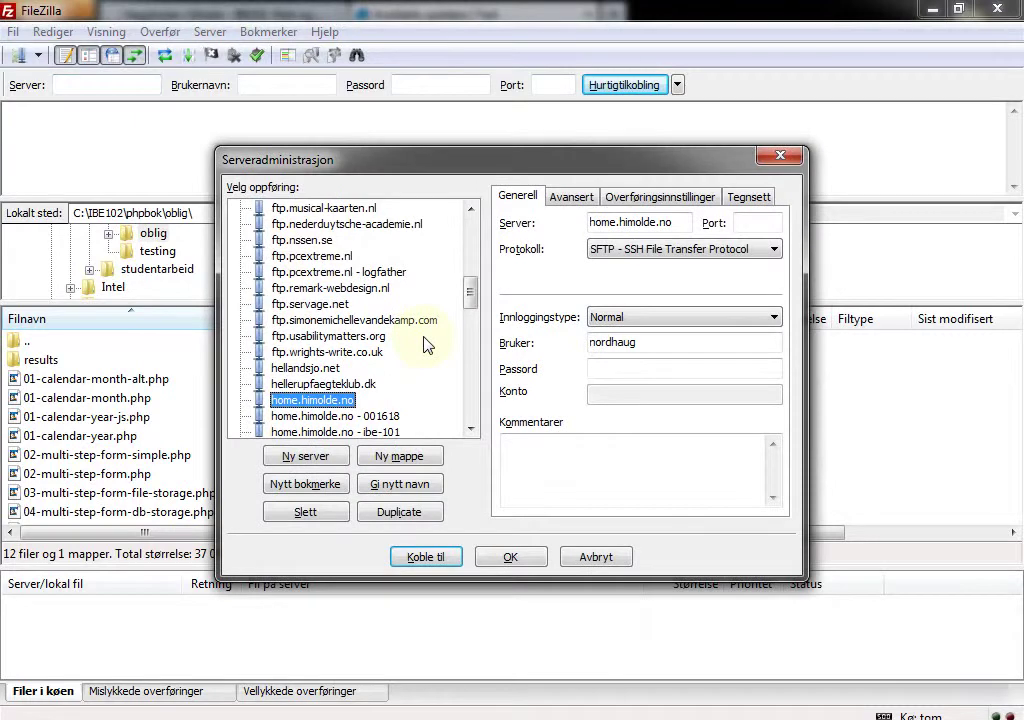
pyautogui.press('Down')
pyautogui.press('Down')
pyautogui.press('Return')
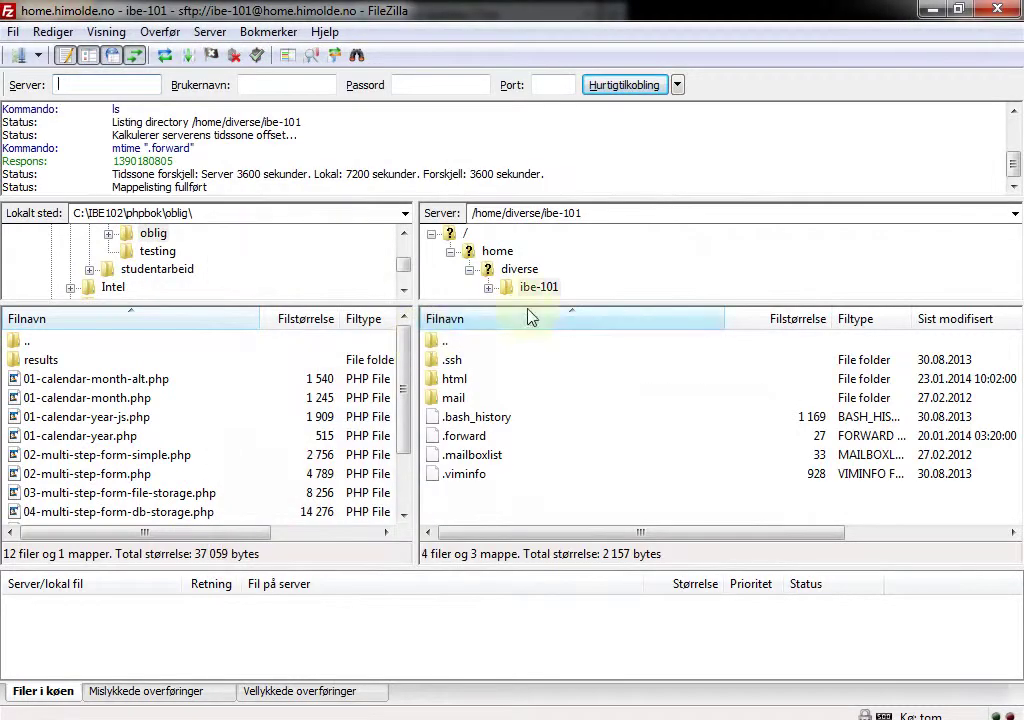
pyautogui.doubleClick(456, 380)
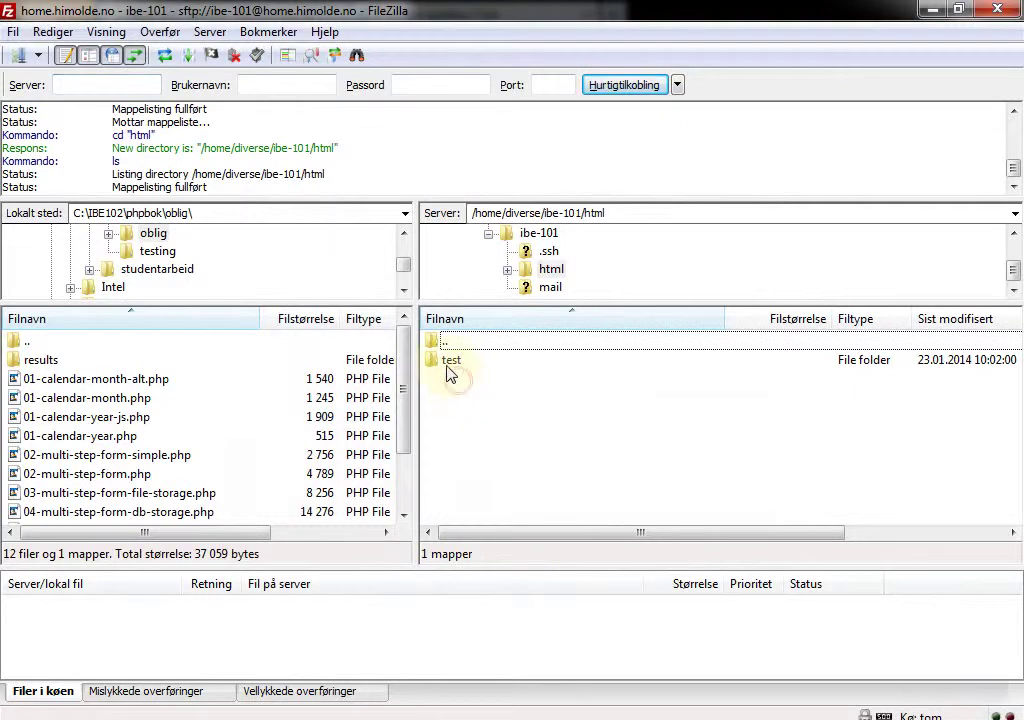
pyautogui.click(451, 362)
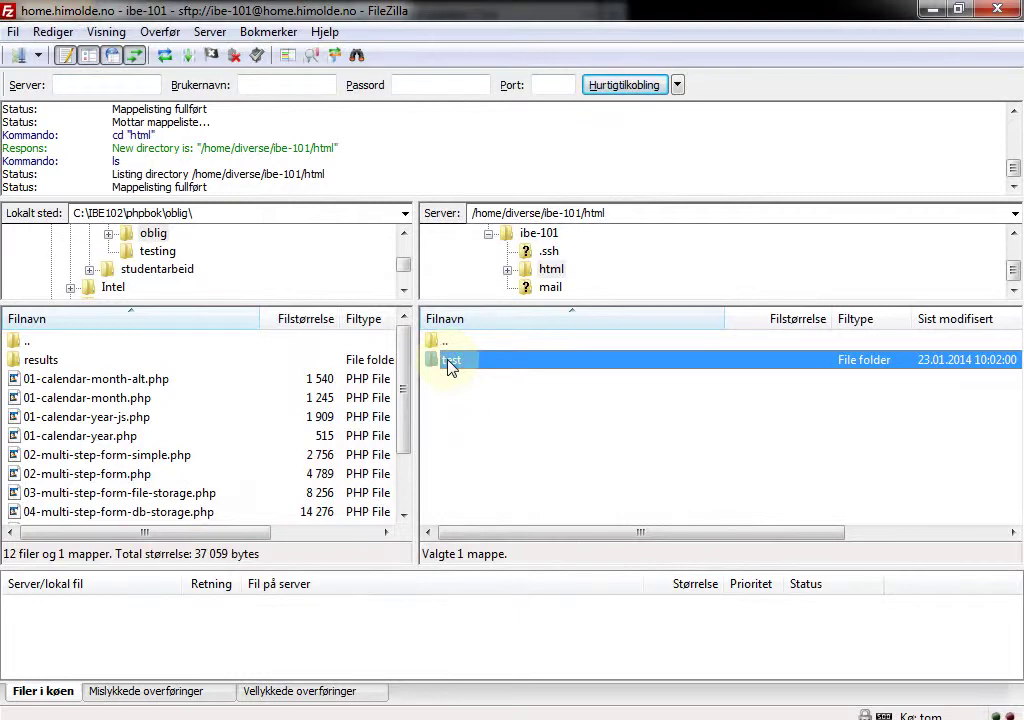
# Switch to Firefox, save the Drupal core security update drupal-7.27.tar.gz and open the folder containing the download
pyautogui.hotkey('alt', 'Tab')
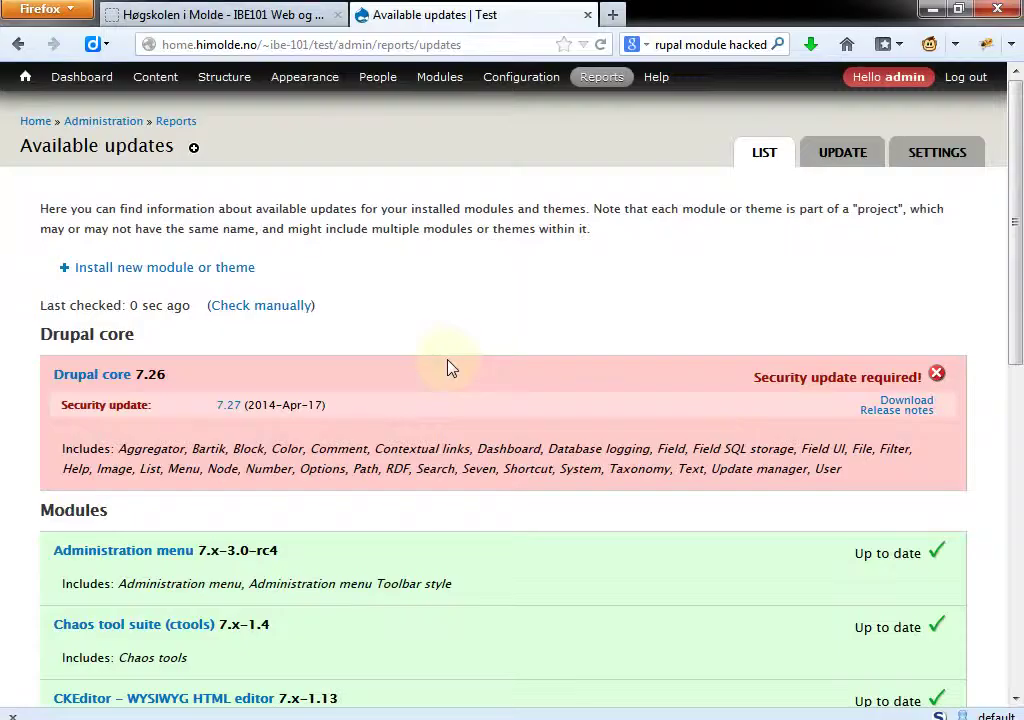
pyautogui.moveTo(280, 120)
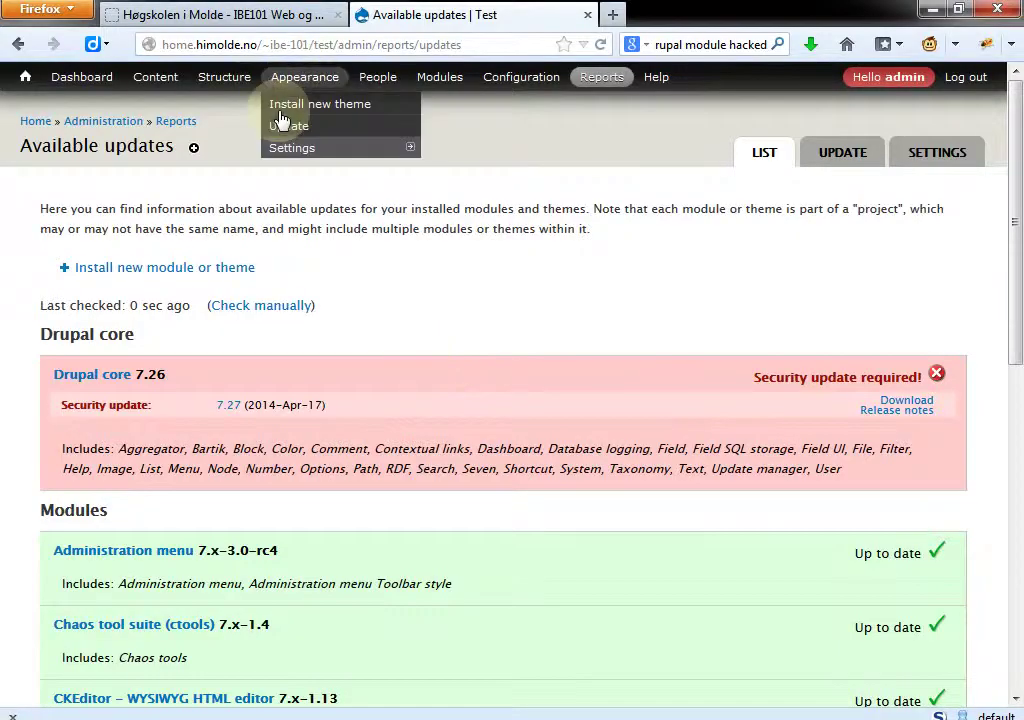
pyautogui.click(916, 402)
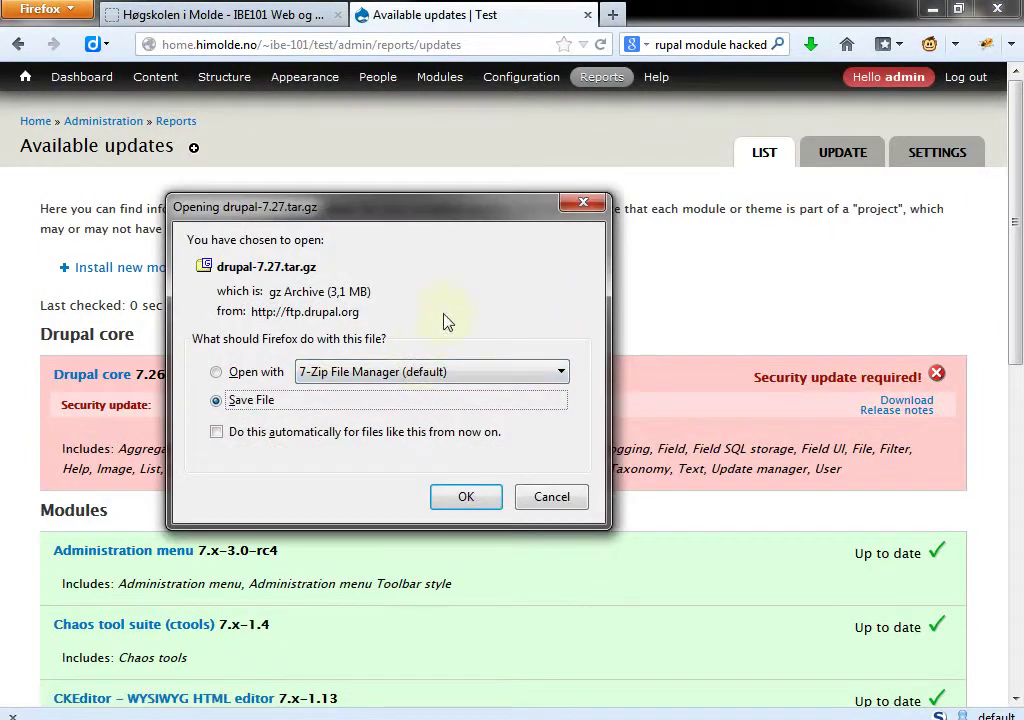
pyautogui.click(464, 497)
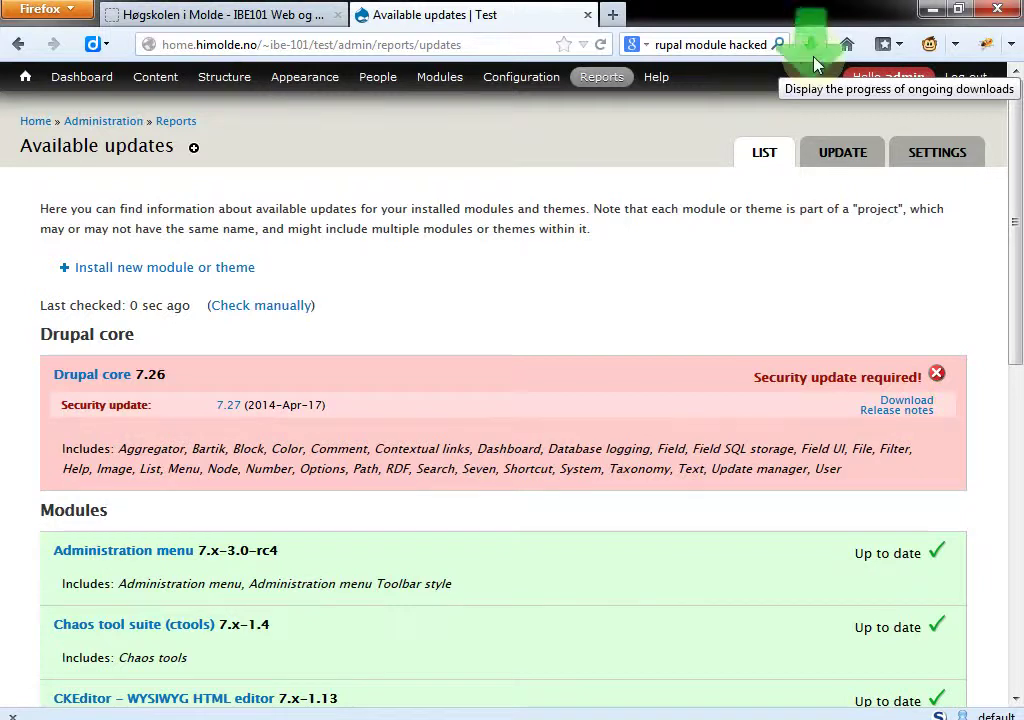
pyautogui.click(811, 44)
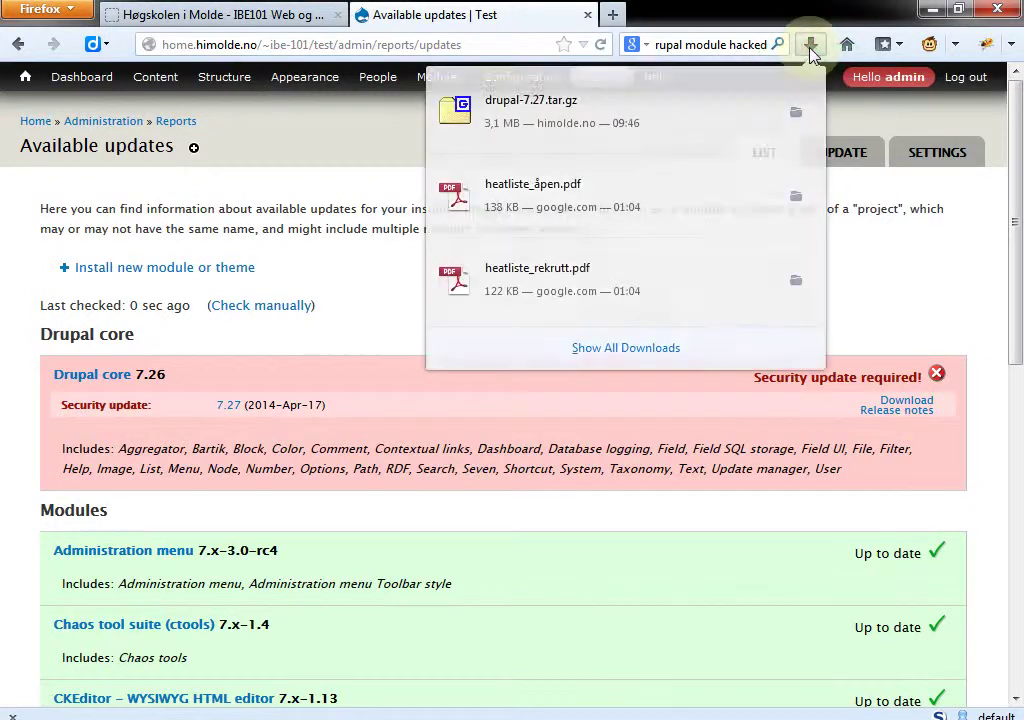
pyautogui.rightClick(572, 116)
pyautogui.click(633, 207)
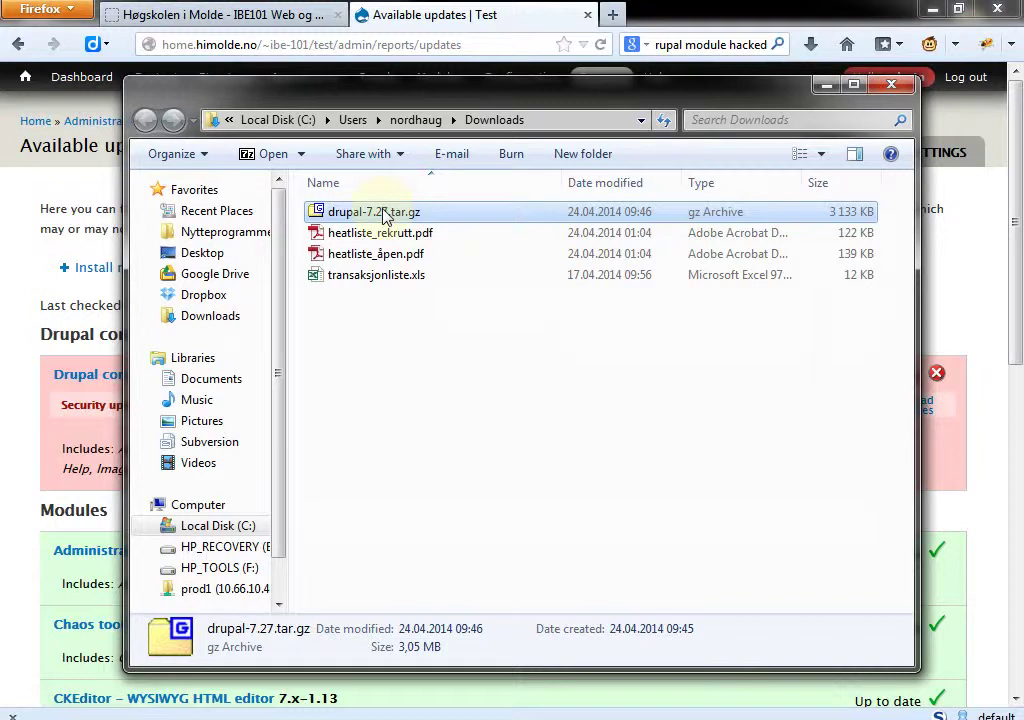
# Extract drupal-7.27.tar.gz into the Downloads folder with 7-Zip and refresh the folder listing
pyautogui.rightClick(386, 216)
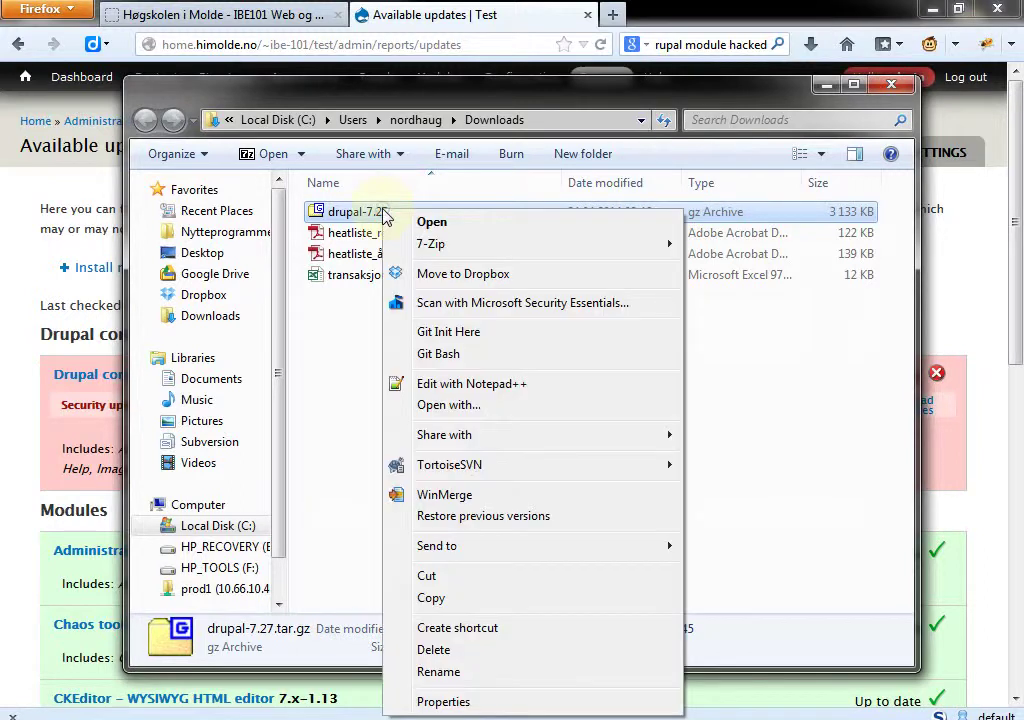
pyautogui.moveTo(505, 257)
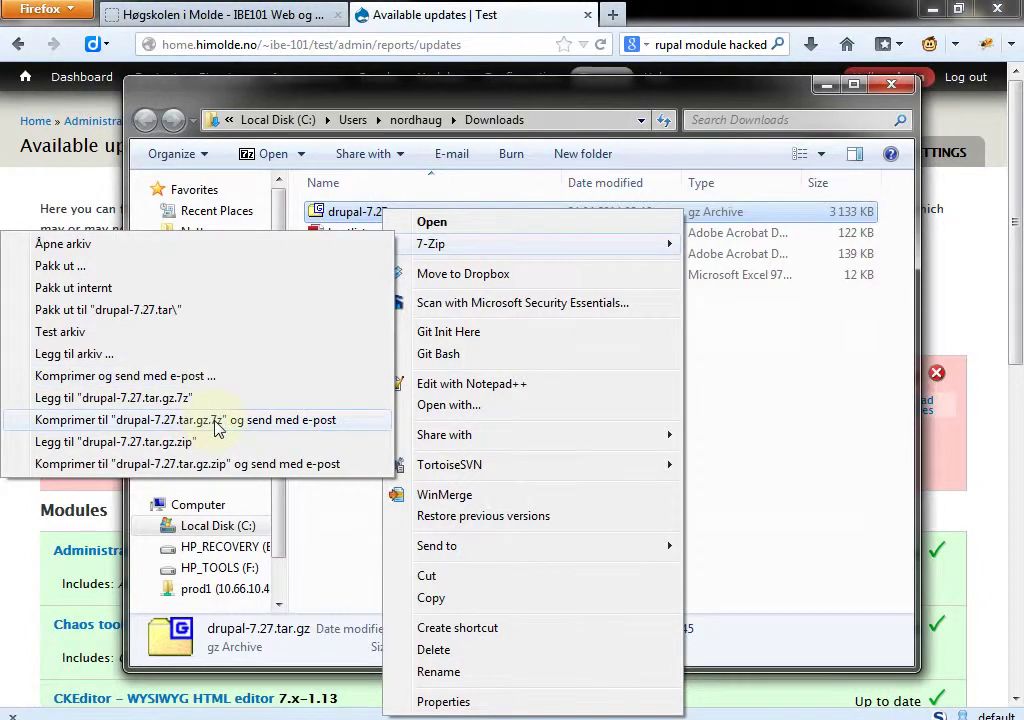
pyautogui.click(100, 288)
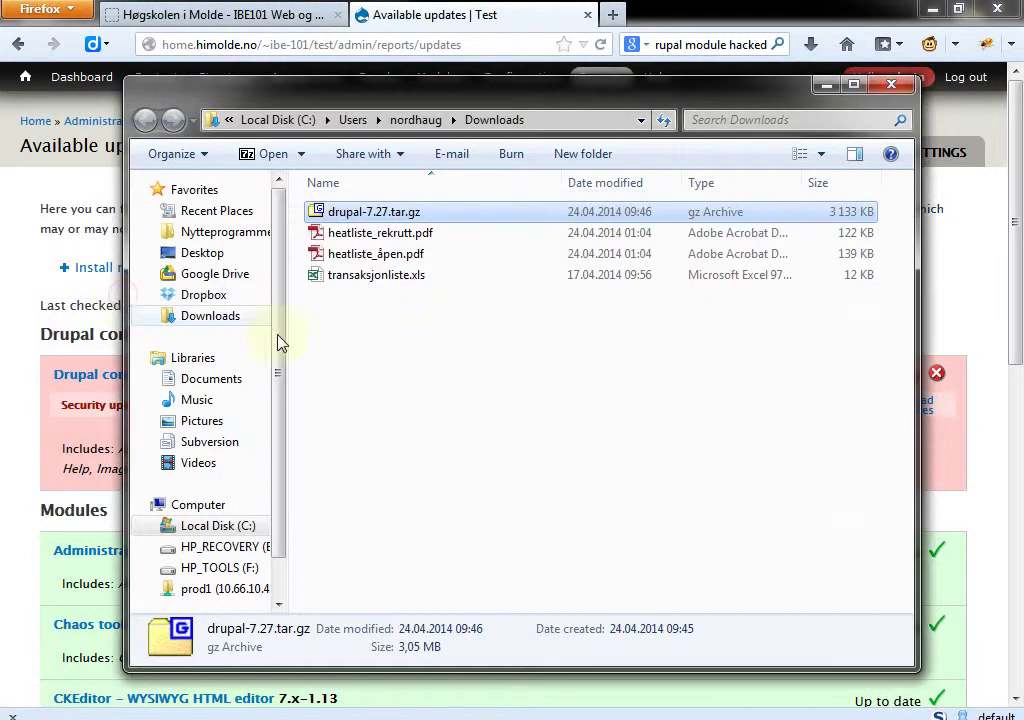
pyautogui.click(418, 347)
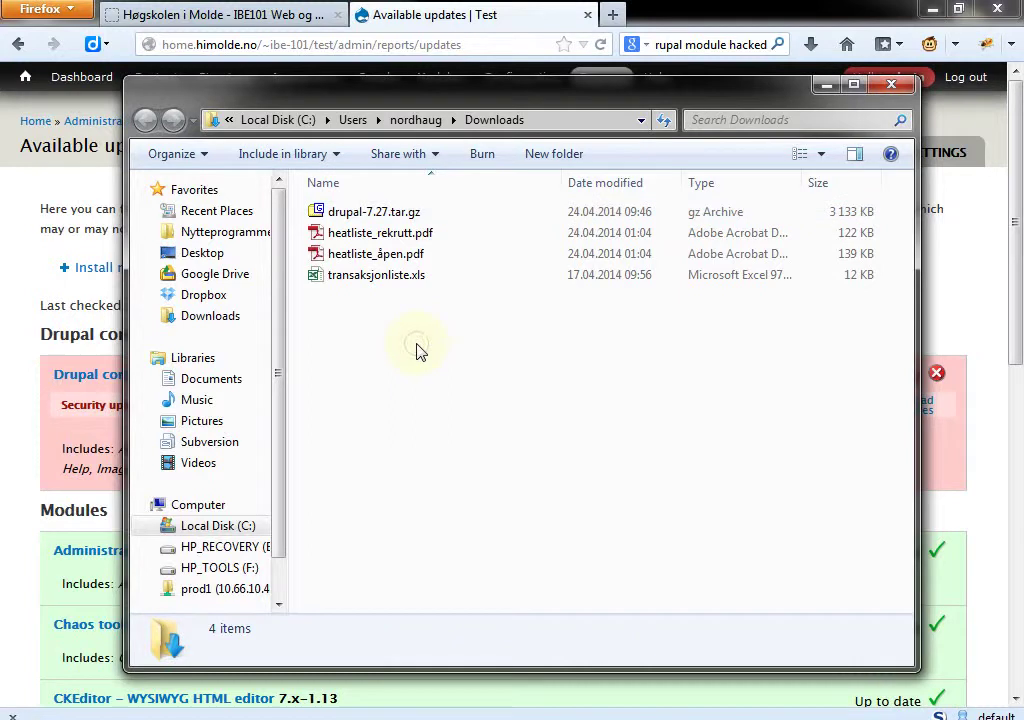
pyautogui.rightClick(418, 345)
pyautogui.click(491, 366)
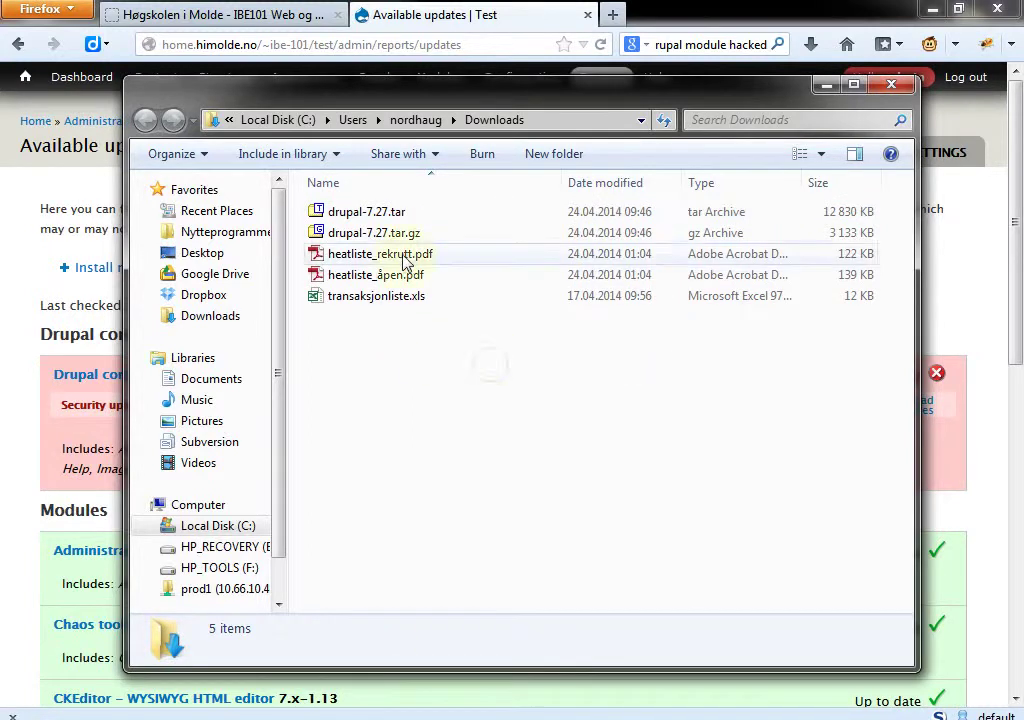
# Unpack drupal-7.27.tar with 7-Zip into a drupal-7.27 folder and select that folder
pyautogui.rightClick(388, 213)
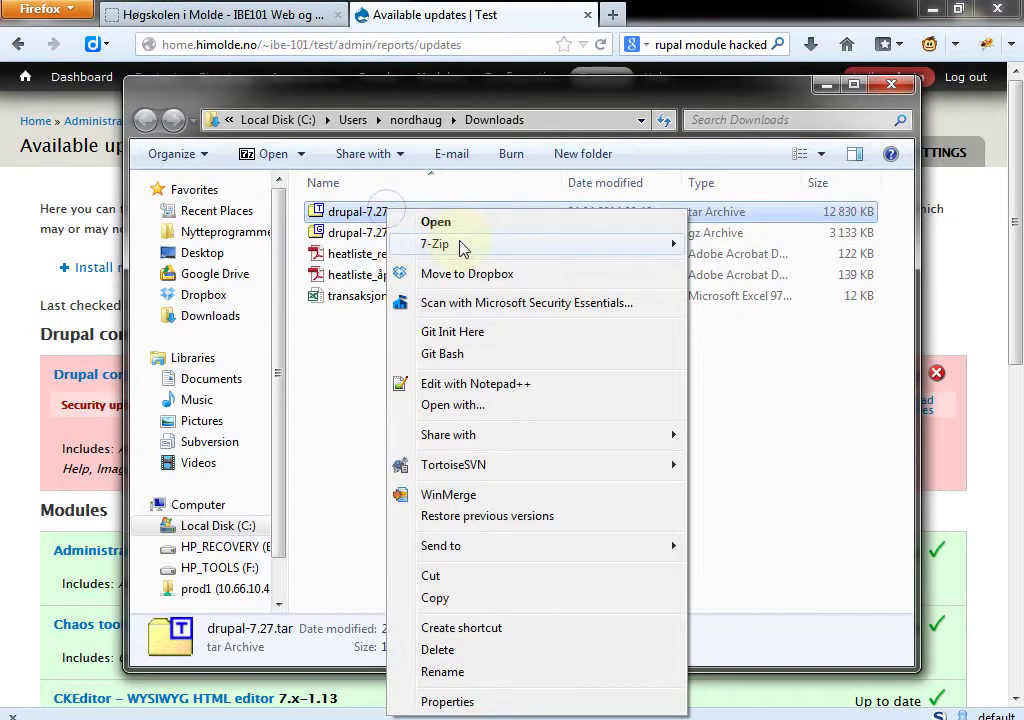
pyautogui.moveTo(459, 245)
pyautogui.click(262, 309)
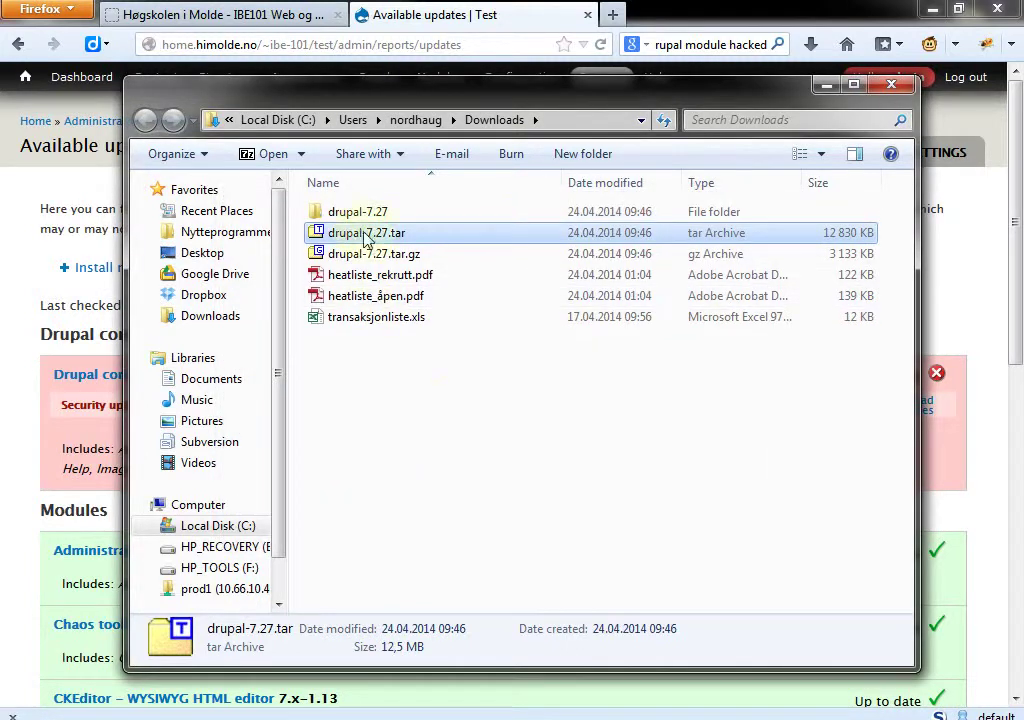
pyautogui.click(366, 216)
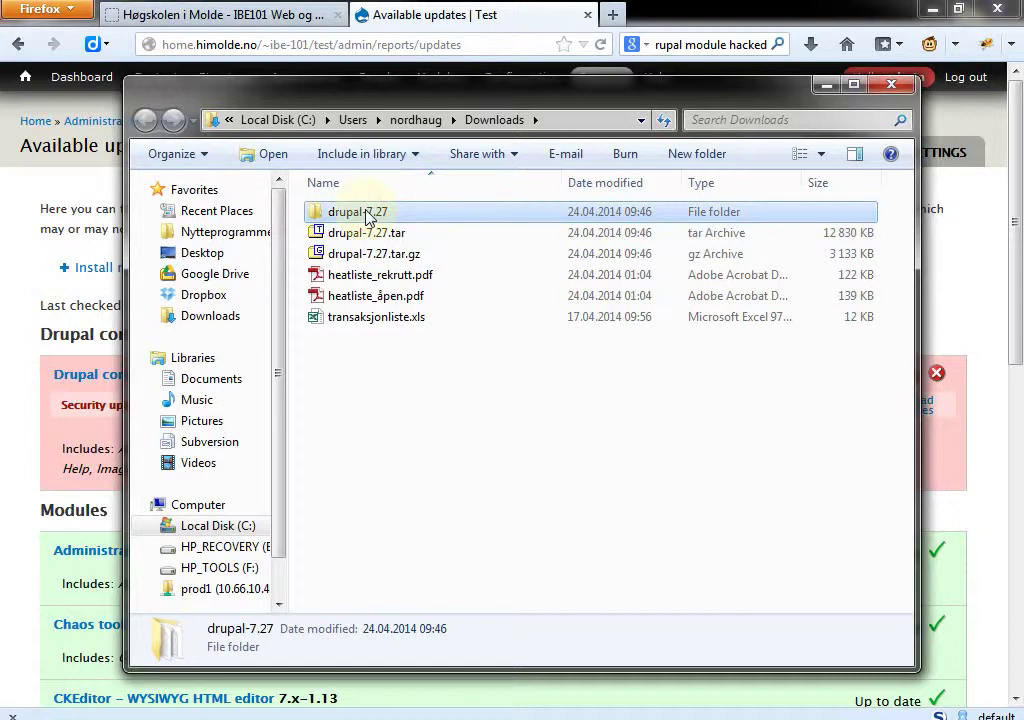
# Switch to FileZilla and open the user's Downloads folder as the local site
pyautogui.hotkey('alt', 'Tab')
pyautogui.hotkey('alt', 'Tab')
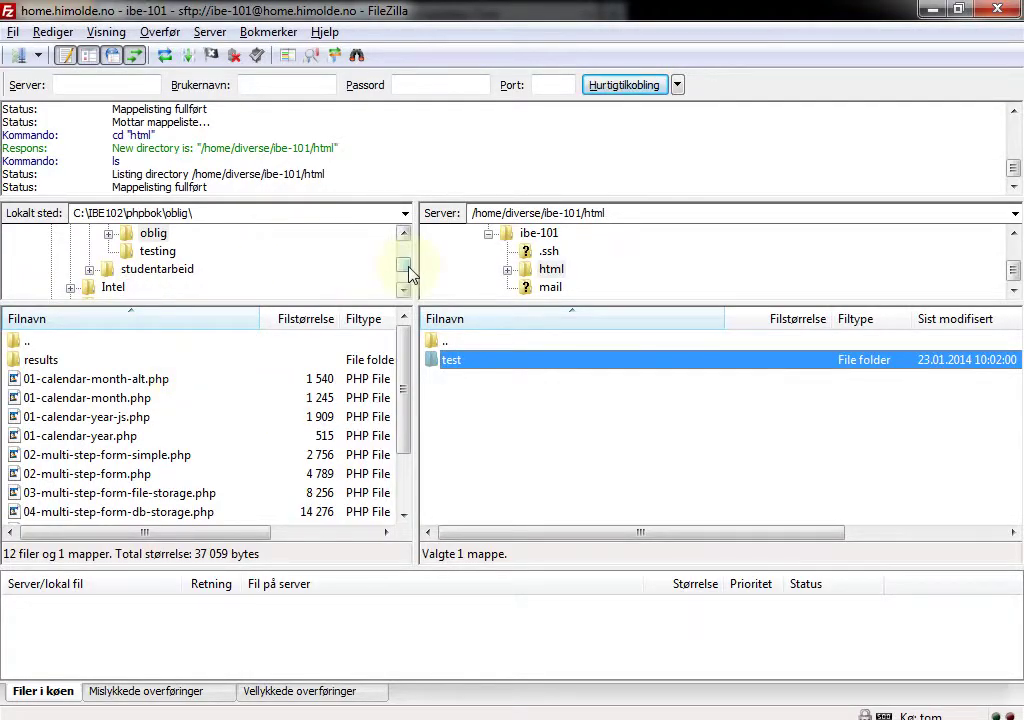
pyautogui.scroll(10, 410, 258)
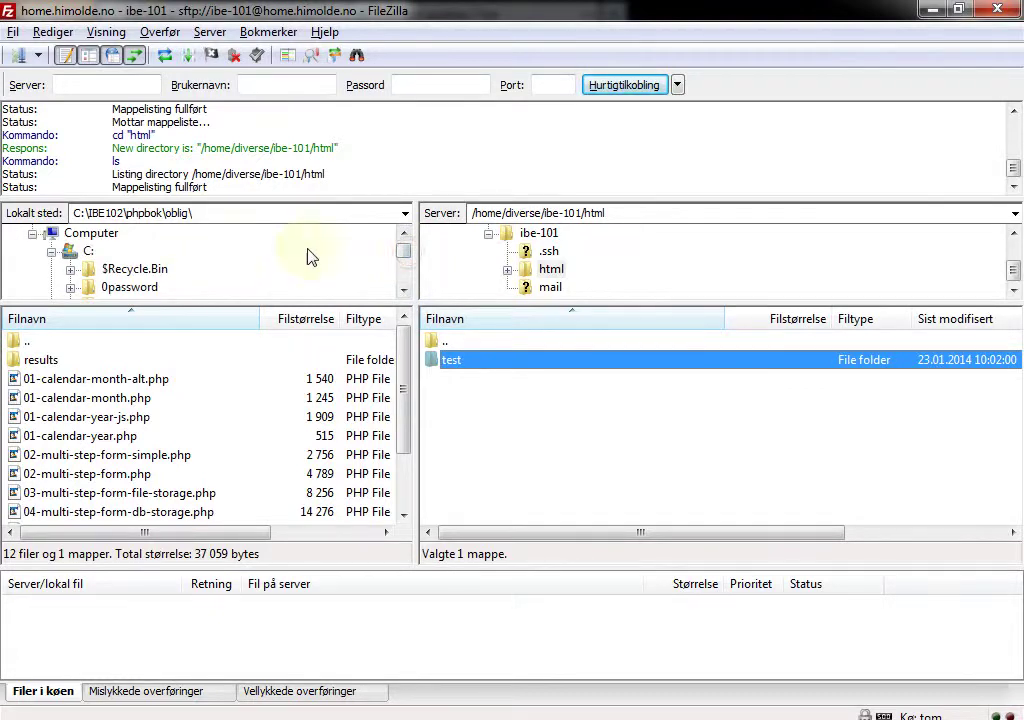
pyautogui.click(402, 237)
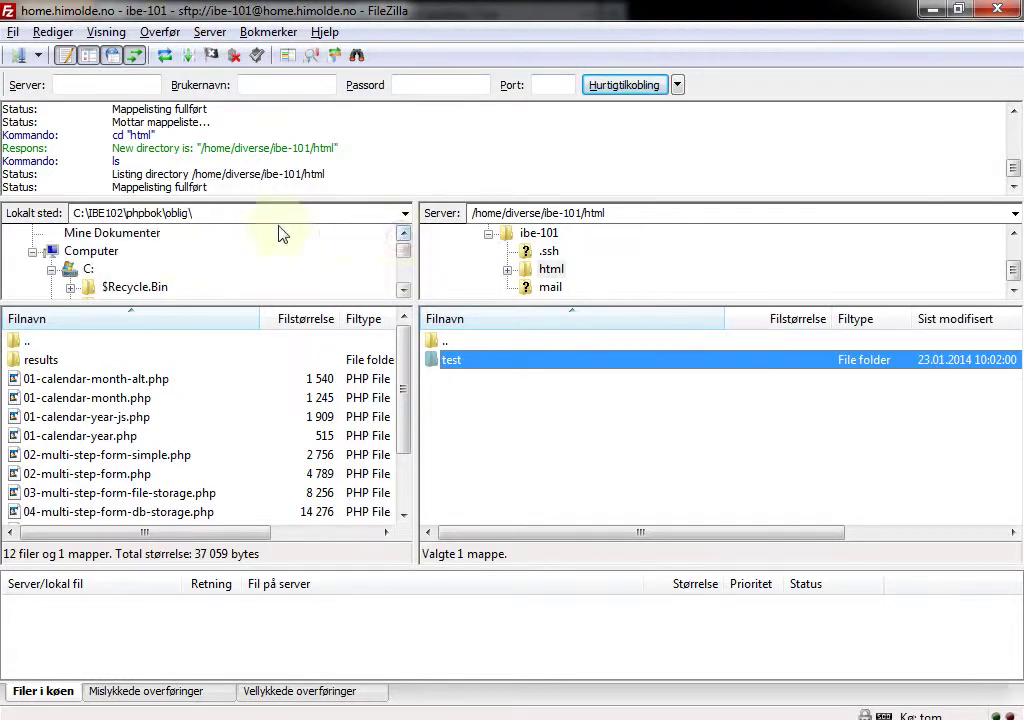
pyautogui.click(399, 236)
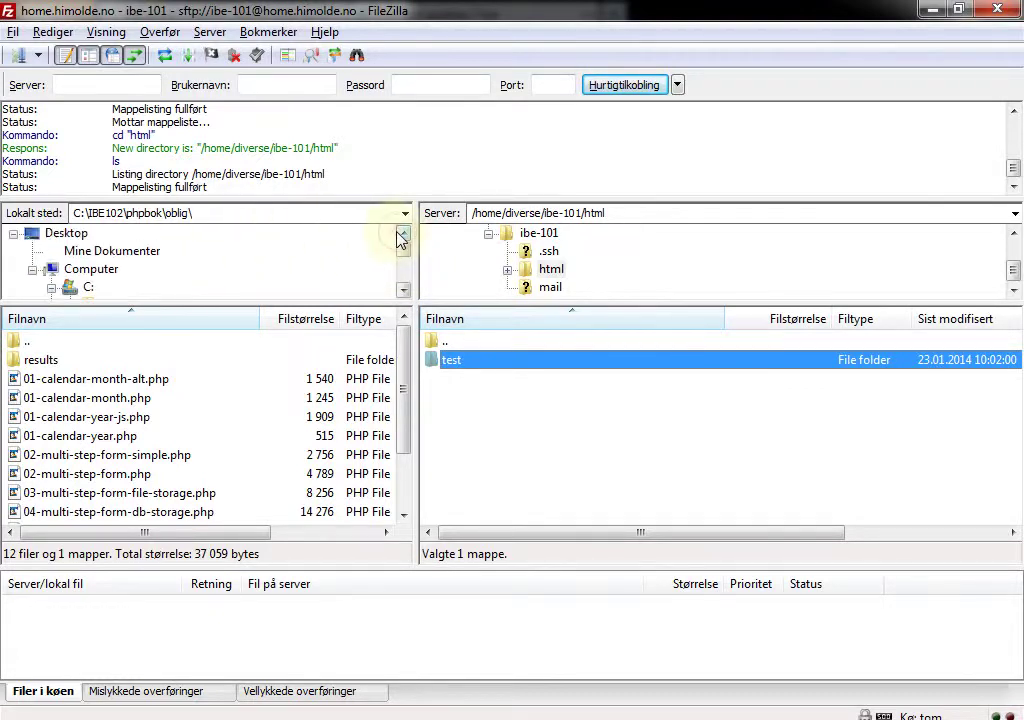
pyautogui.click(70, 236)
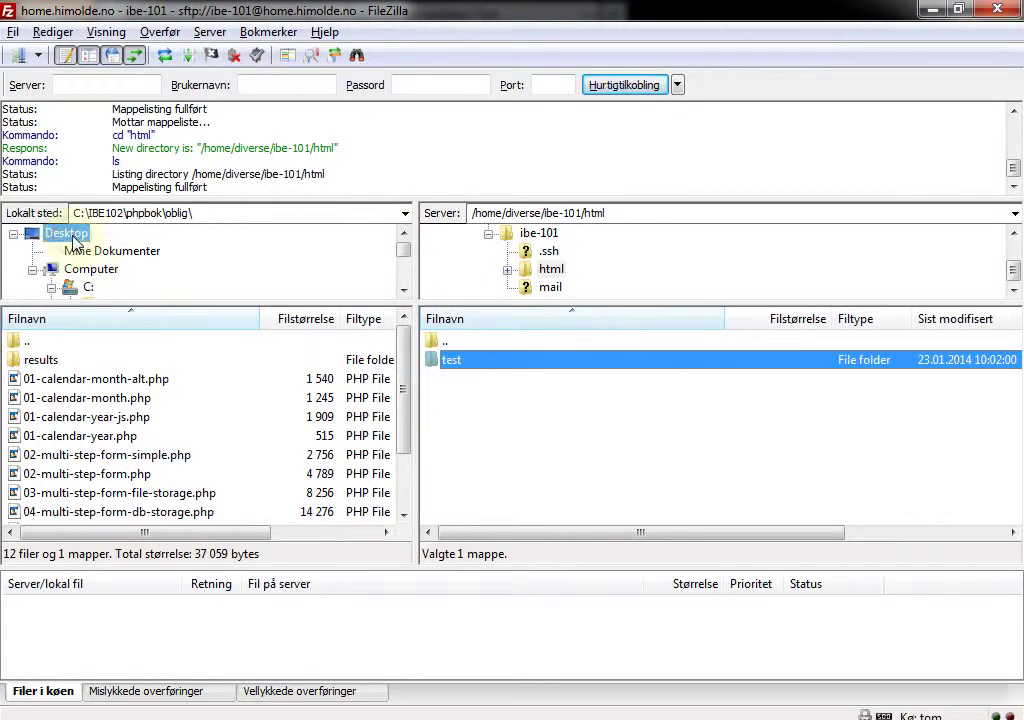
pyautogui.click(404, 290)
pyautogui.click(404, 290)
pyautogui.click(404, 290)
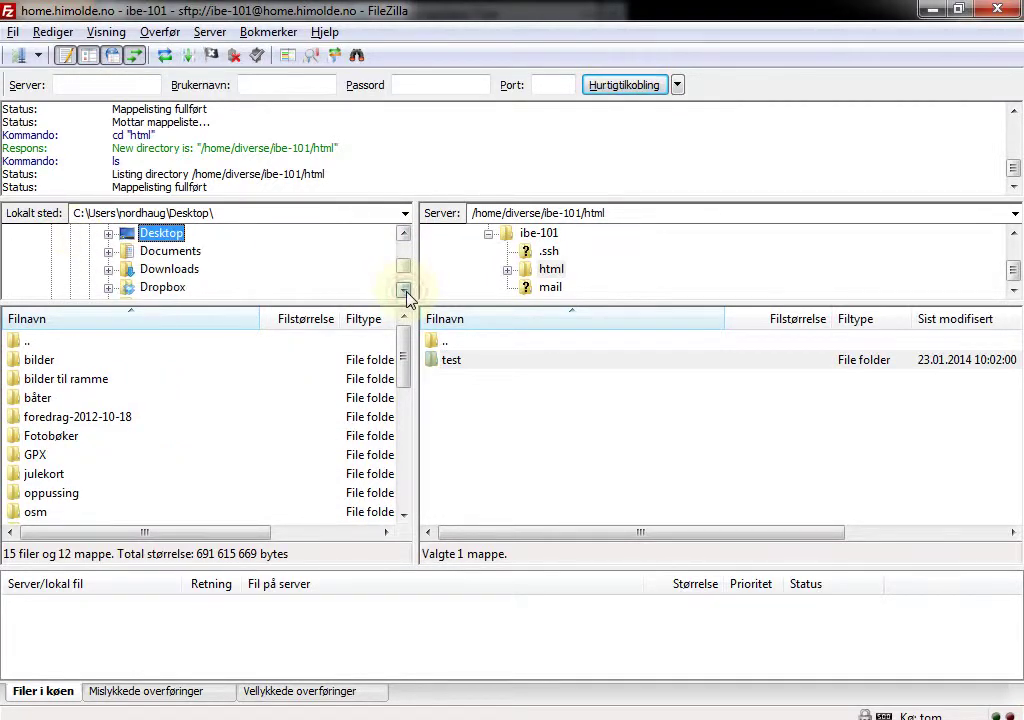
pyautogui.click(160, 270)
# Upload the local drupal-7.27 folder into the server's html directory
pyautogui.click(53, 362)
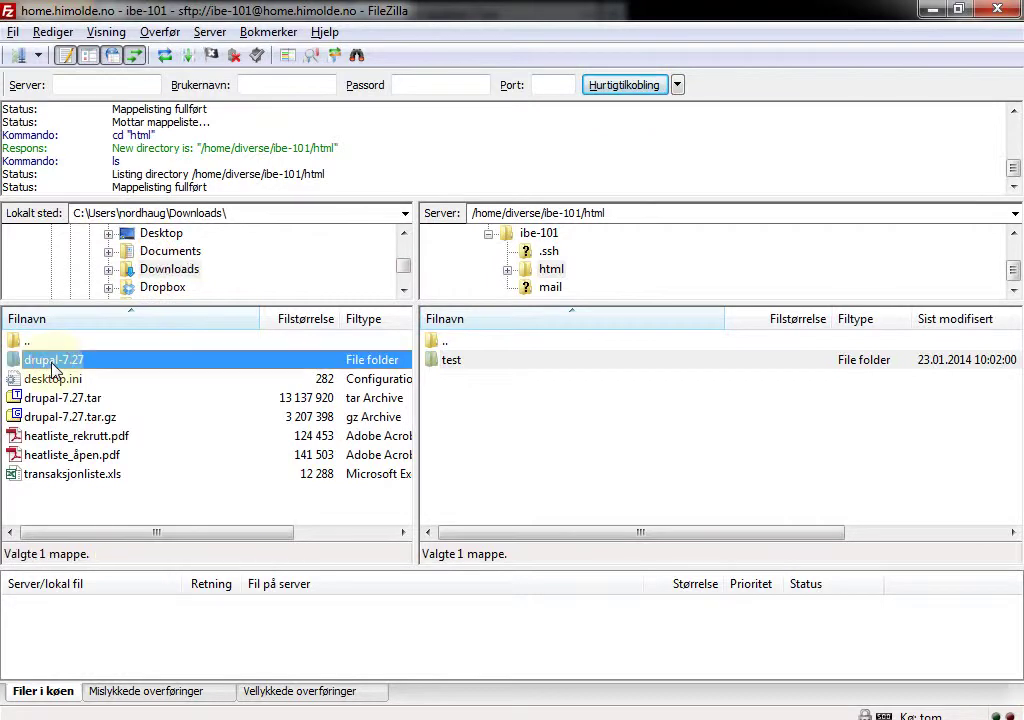
pyautogui.click(53, 362)
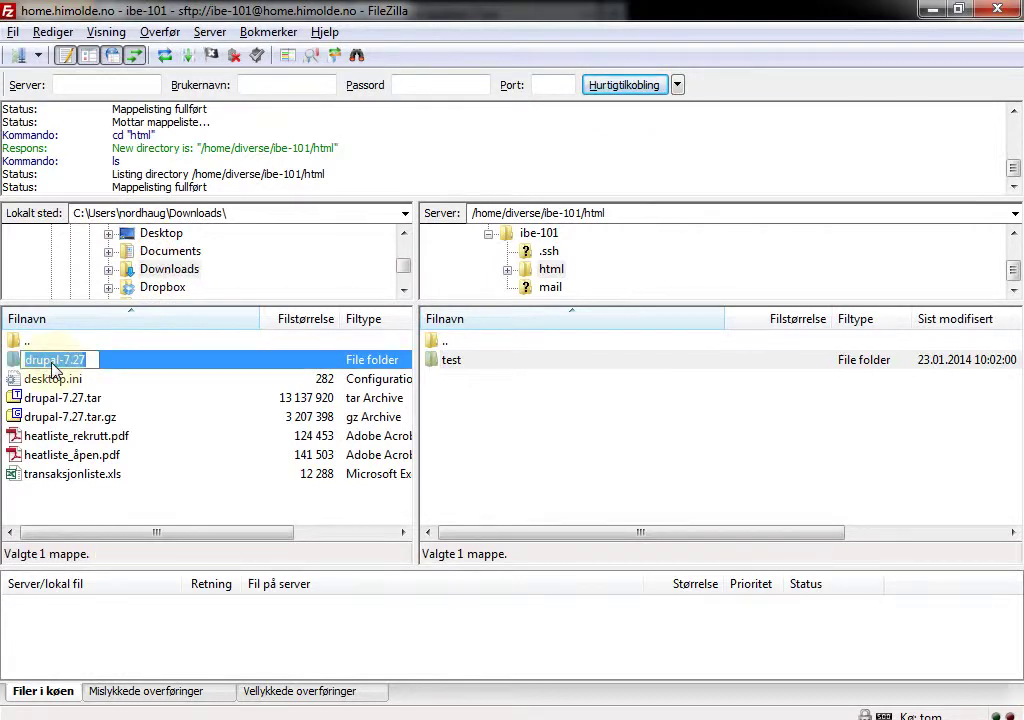
pyautogui.moveTo(53, 368); pyautogui.dragTo(507, 439)
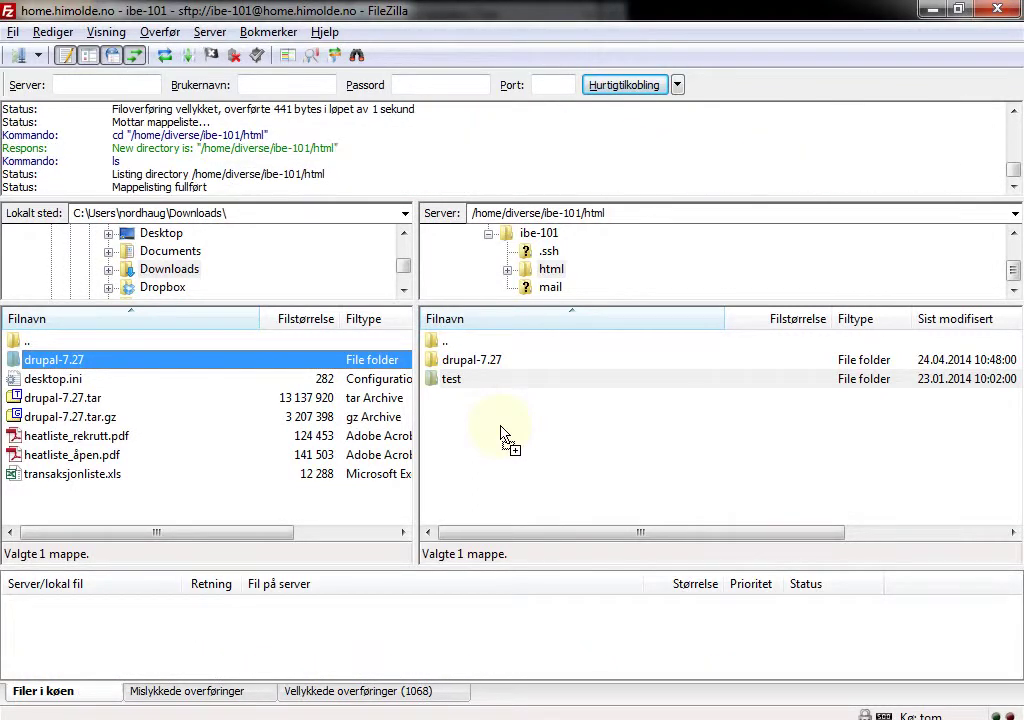
# Open the uploaded drupal-7.27 folder on the server, view its UPGRADE.txt in TextPad and close the file
pyautogui.doubleClick(452, 360)
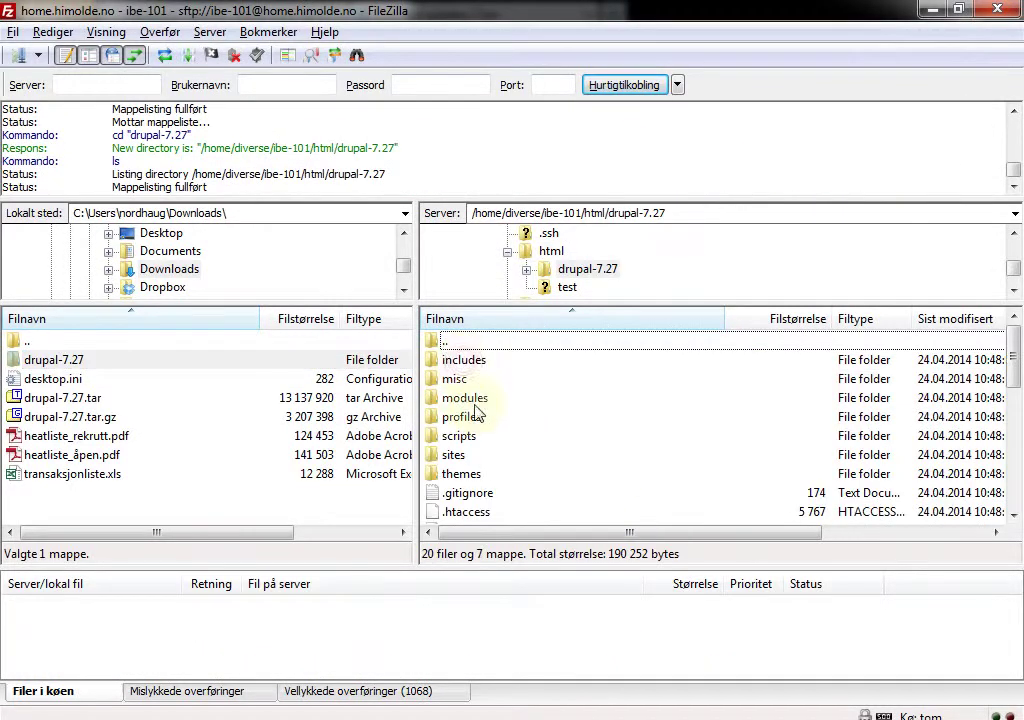
pyautogui.moveTo(1013, 372); pyautogui.dragTo(1018, 478)
pyautogui.click(506, 513)
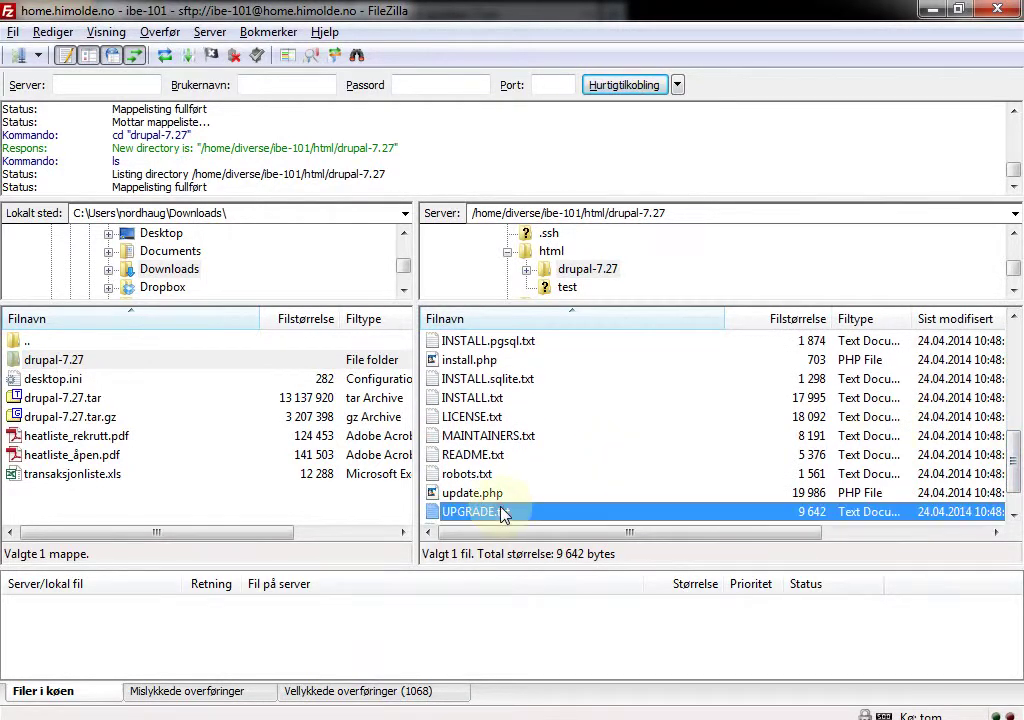
pyautogui.rightClick(505, 514)
pyautogui.click(588, 561)
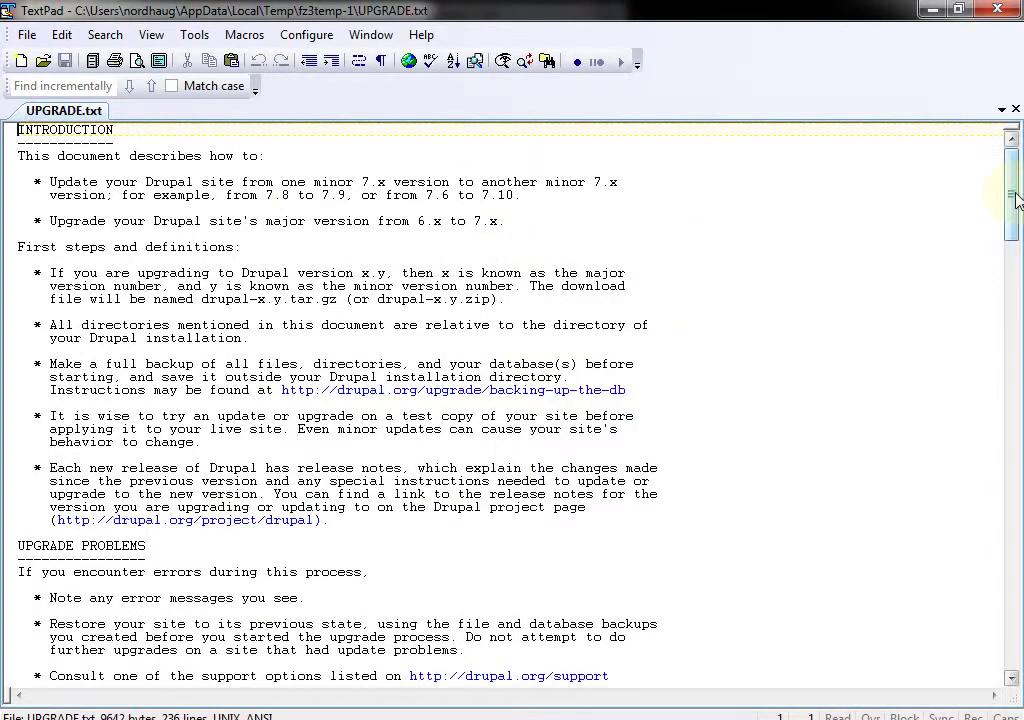
pyautogui.moveTo(1015, 200)
pyautogui.mouseDown()
pyautogui.moveTo(1015, 445)
pyautogui.moveTo(1013, 160)
pyautogui.moveTo(1015, 180)
pyautogui.mouseUp()
pyautogui.click(997, 9)
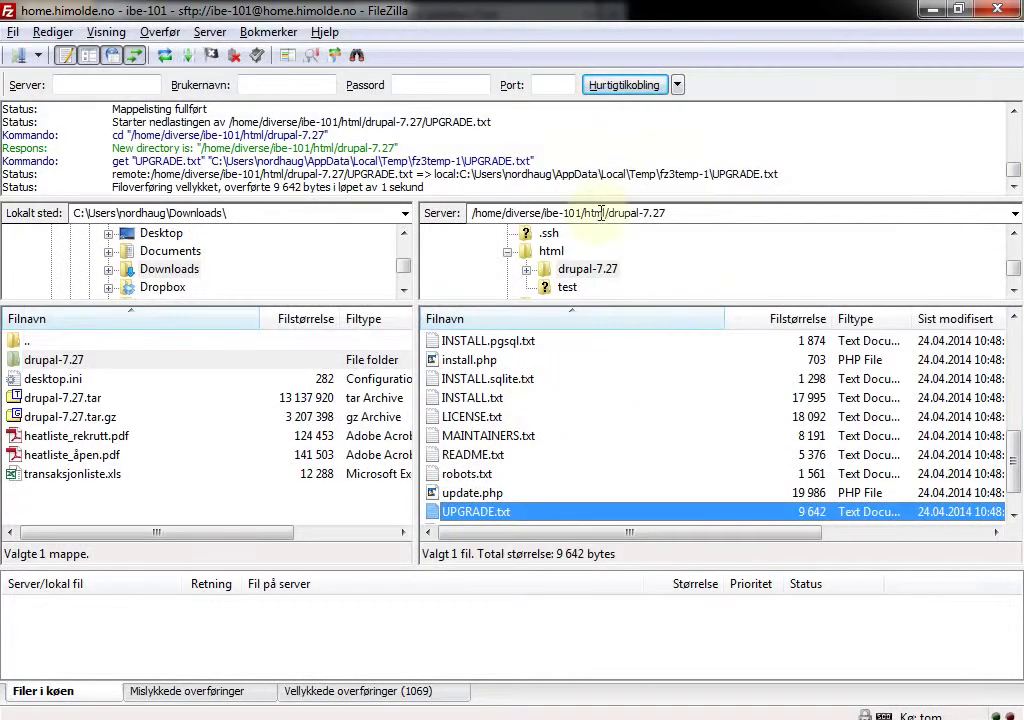
# Return to the server's html directory and rename the test folder to test.old
pyautogui.click(563, 254)
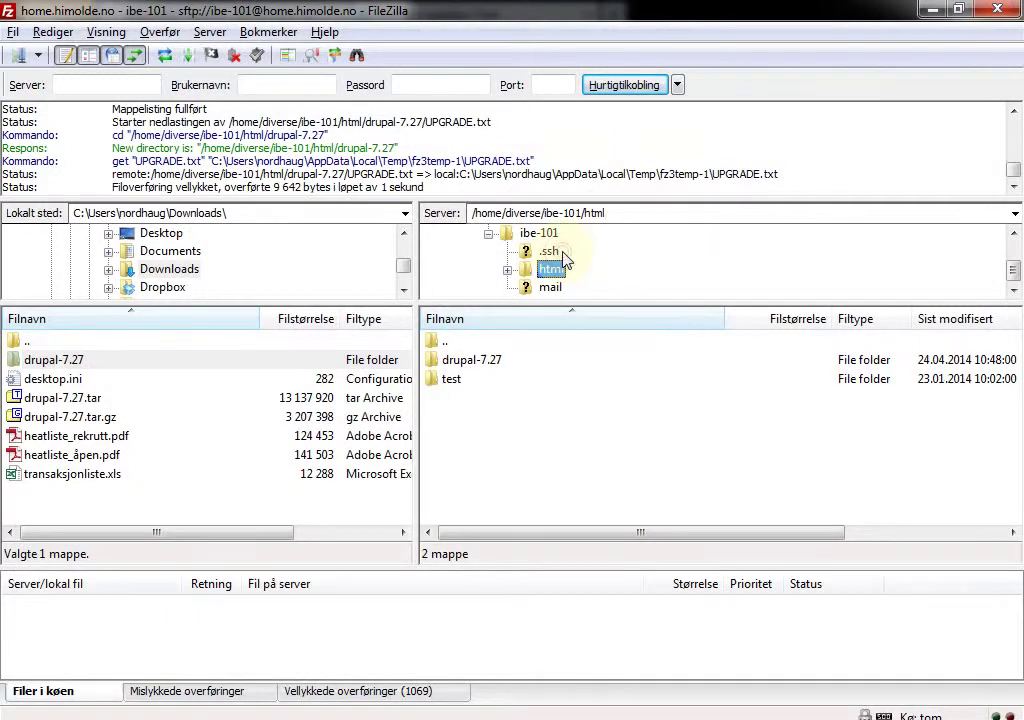
pyautogui.click(461, 385)
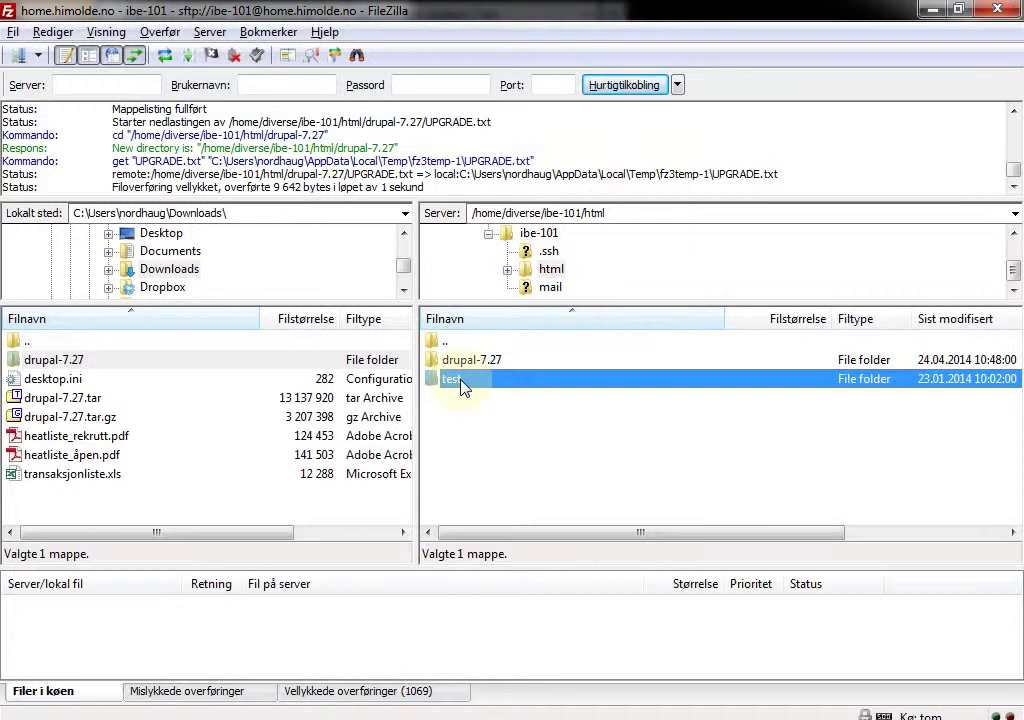
pyautogui.press('End')
pyautogui.write('.old')
pyautogui.press('Return')
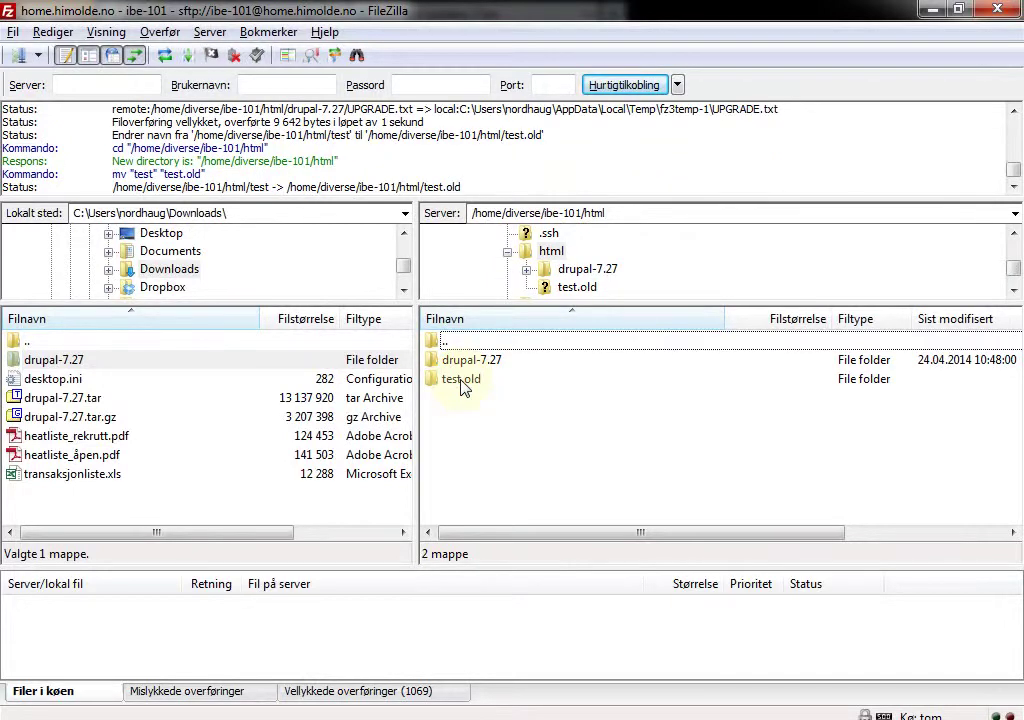
# Delete the sites folder with its contents from the server's drupal-7.27 folder
pyautogui.press('Up')
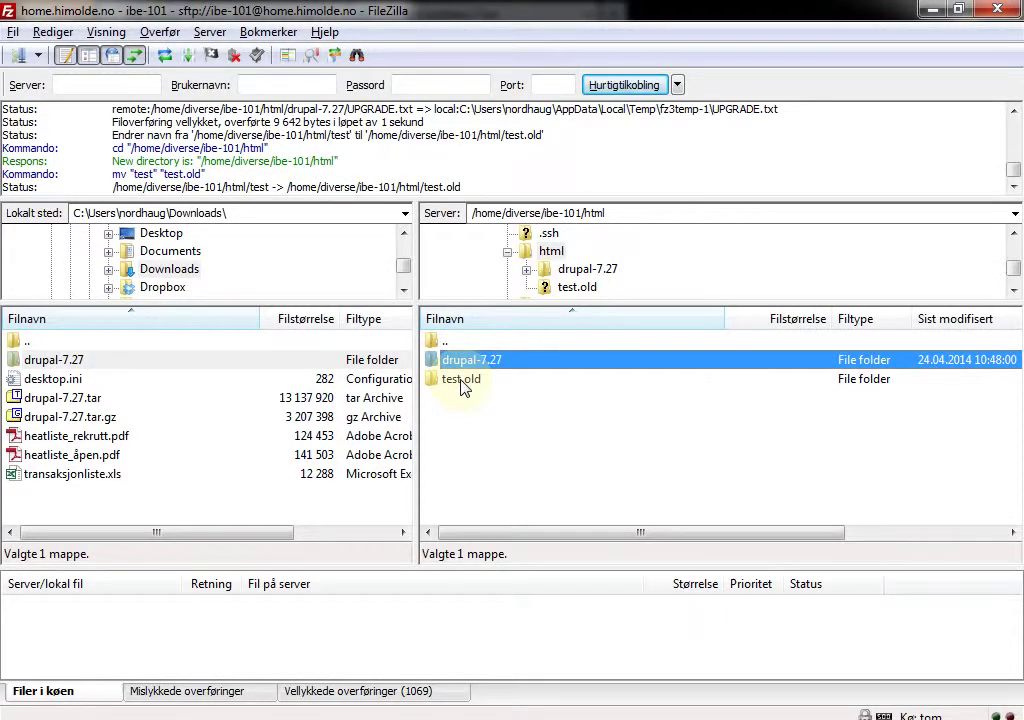
pyautogui.press('Return')
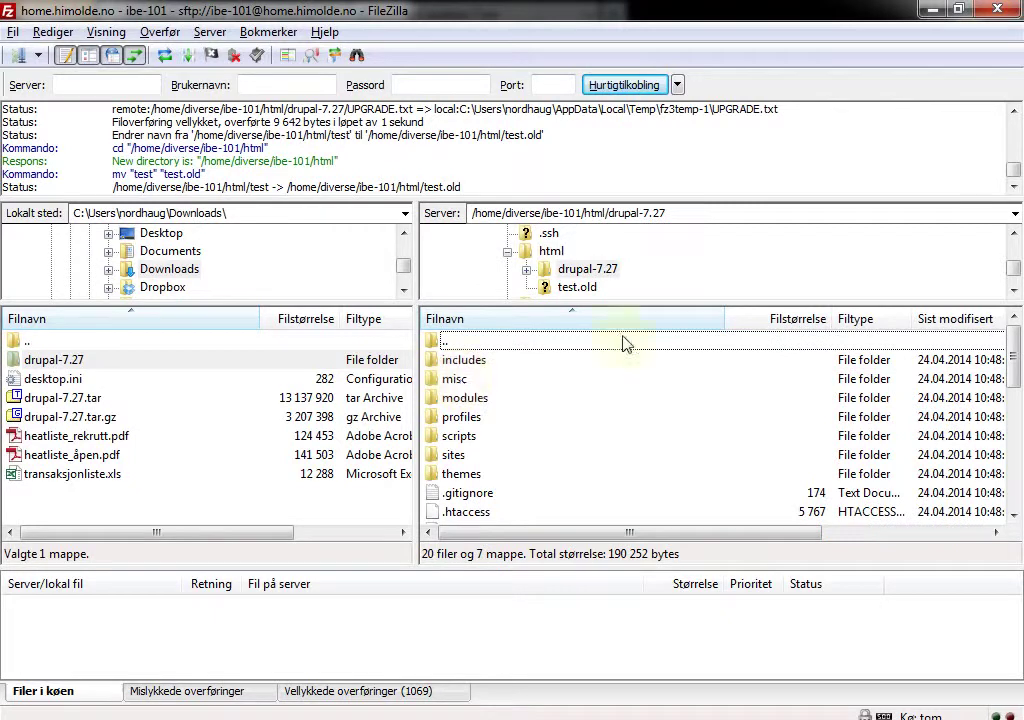
pyautogui.click(452, 461)
pyautogui.press('Delete')
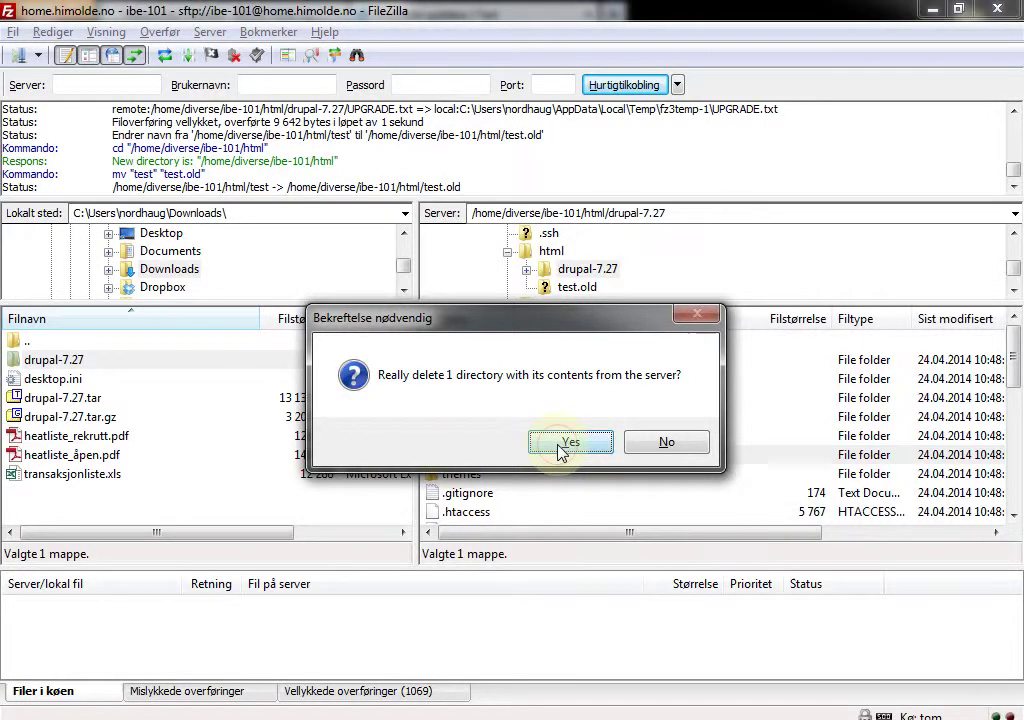
pyautogui.click(560, 448)
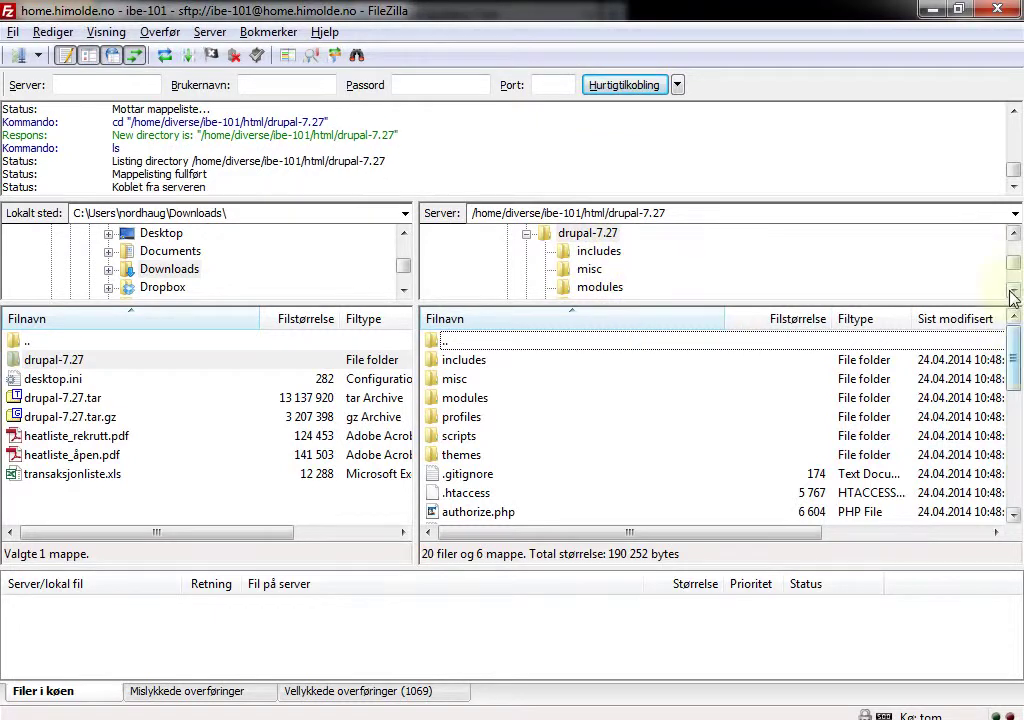
# Move the sites folder from test.old into the drupal-7.27 folder on the server
pyautogui.click(1013, 231)
pyautogui.click(560, 235)
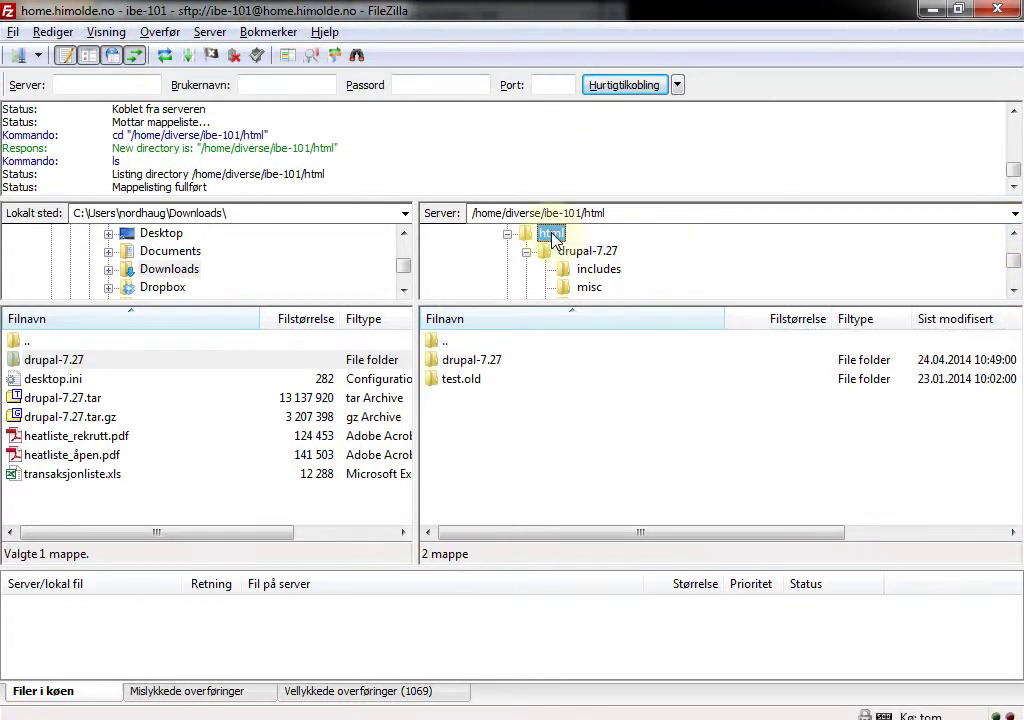
pyautogui.click(466, 382)
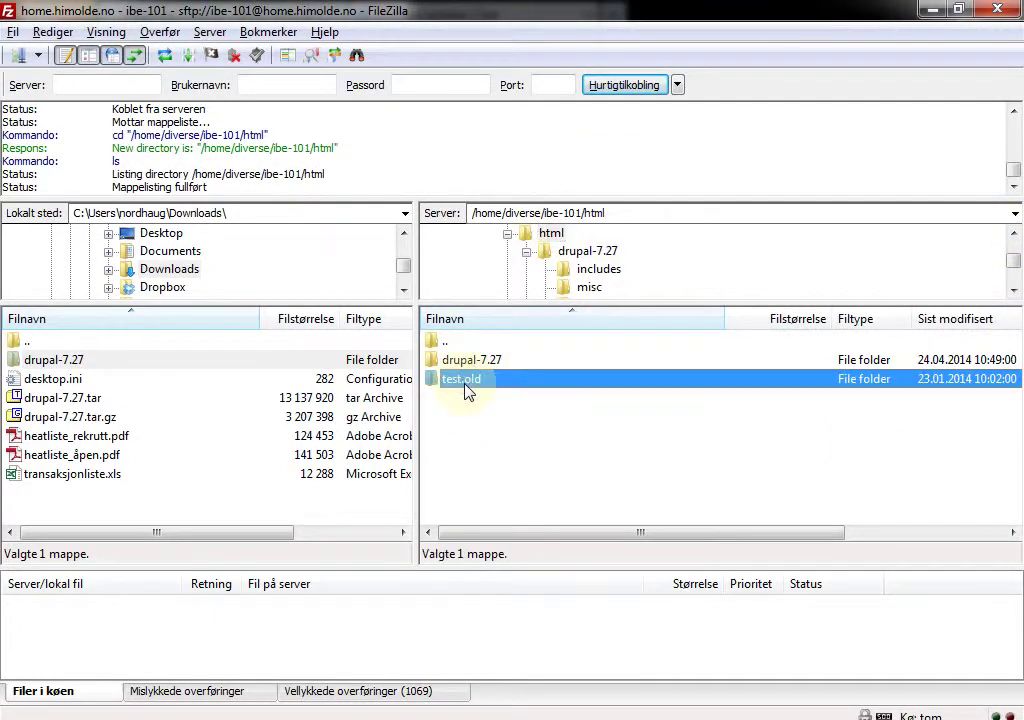
pyautogui.doubleClick(466, 390)
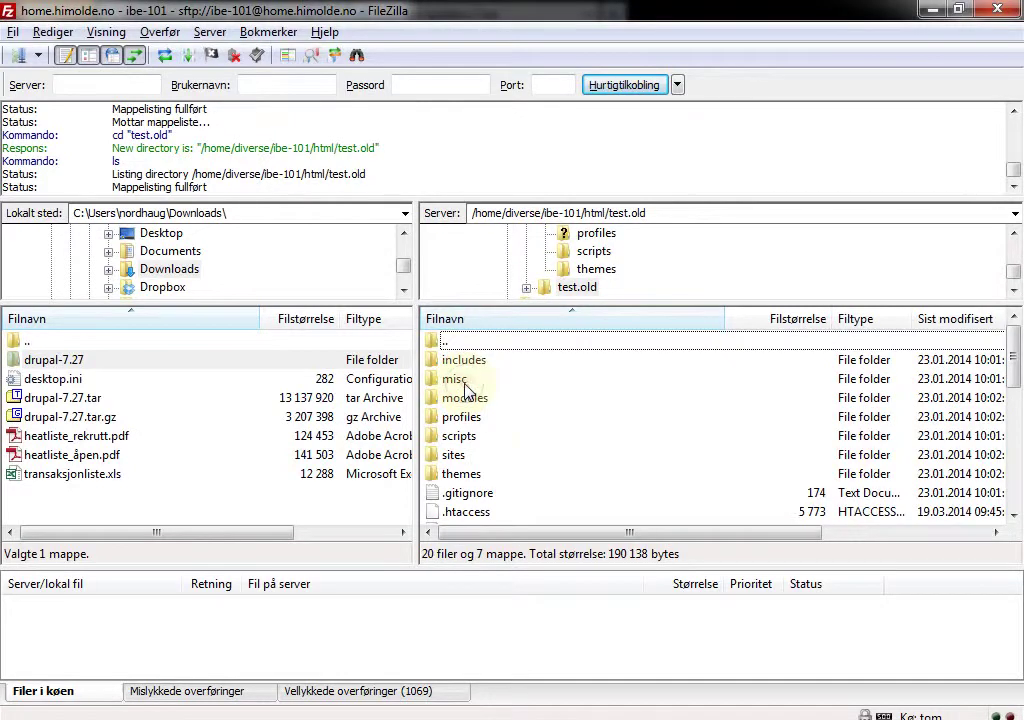
pyautogui.click(456, 458)
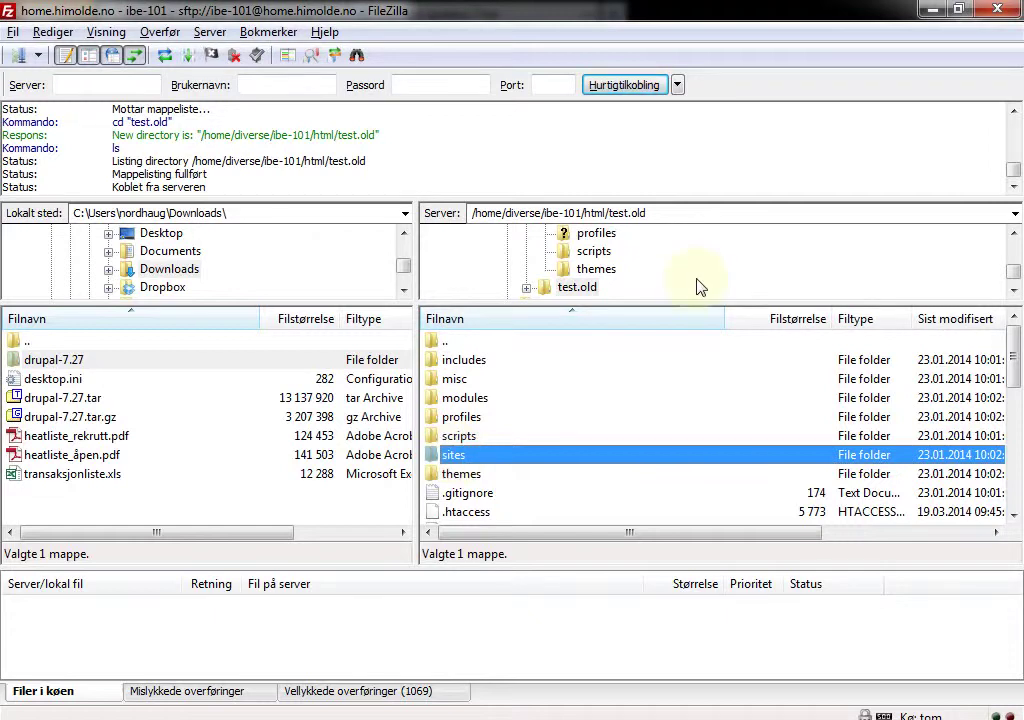
pyautogui.moveTo(453, 459); pyautogui.dragTo(464, 370)
pyautogui.doubleClick(447, 343)
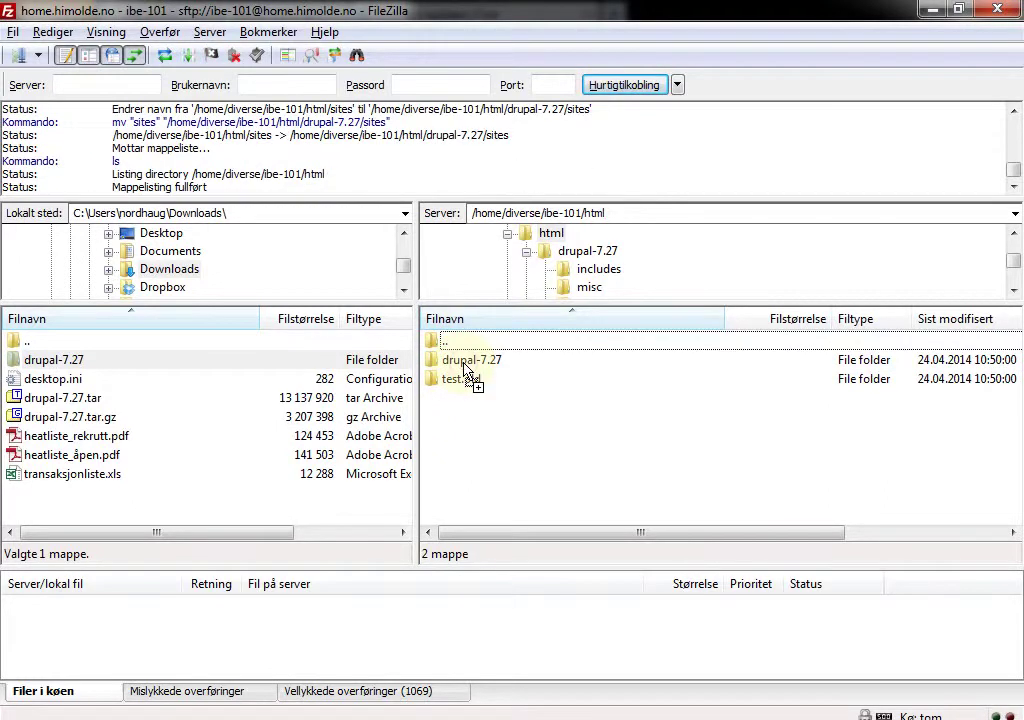
# Examine the moved sites folder in drupal-7.27, including default and its files and ctools subfolders, and return to drupal-7.27
pyautogui.doubleClick(465, 363)
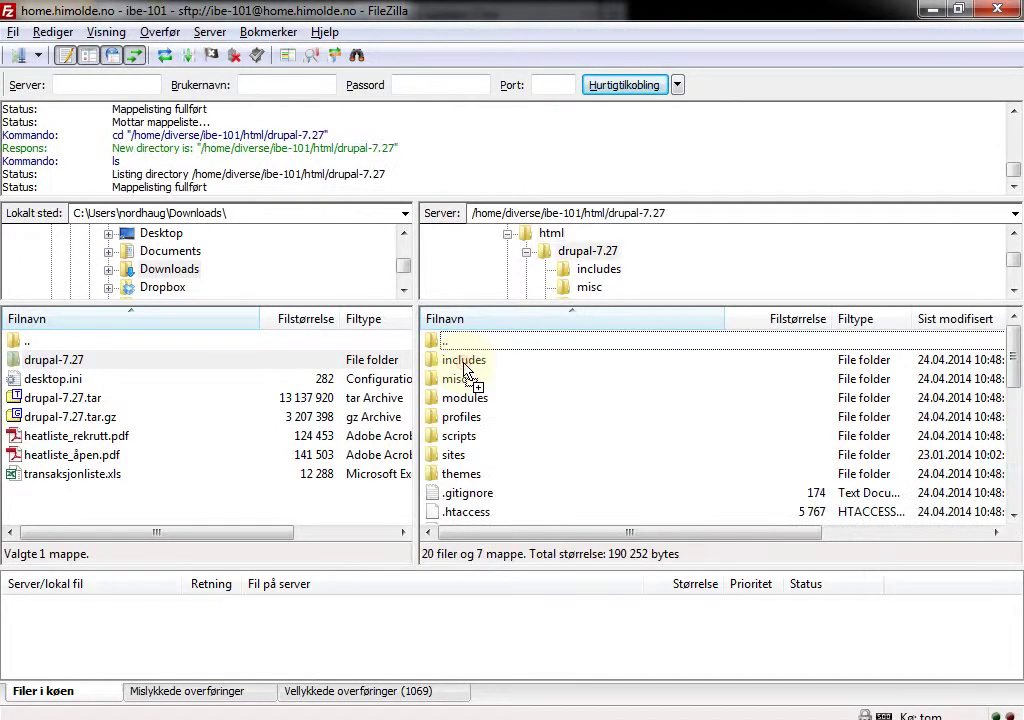
pyautogui.doubleClick(450, 456)
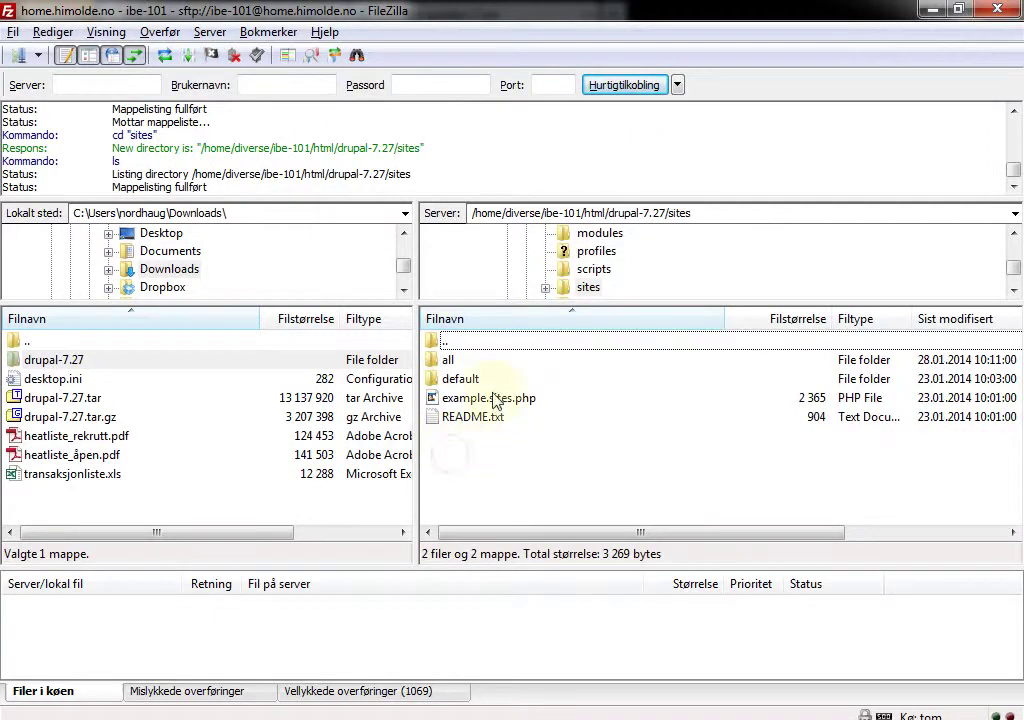
pyautogui.doubleClick(460, 379)
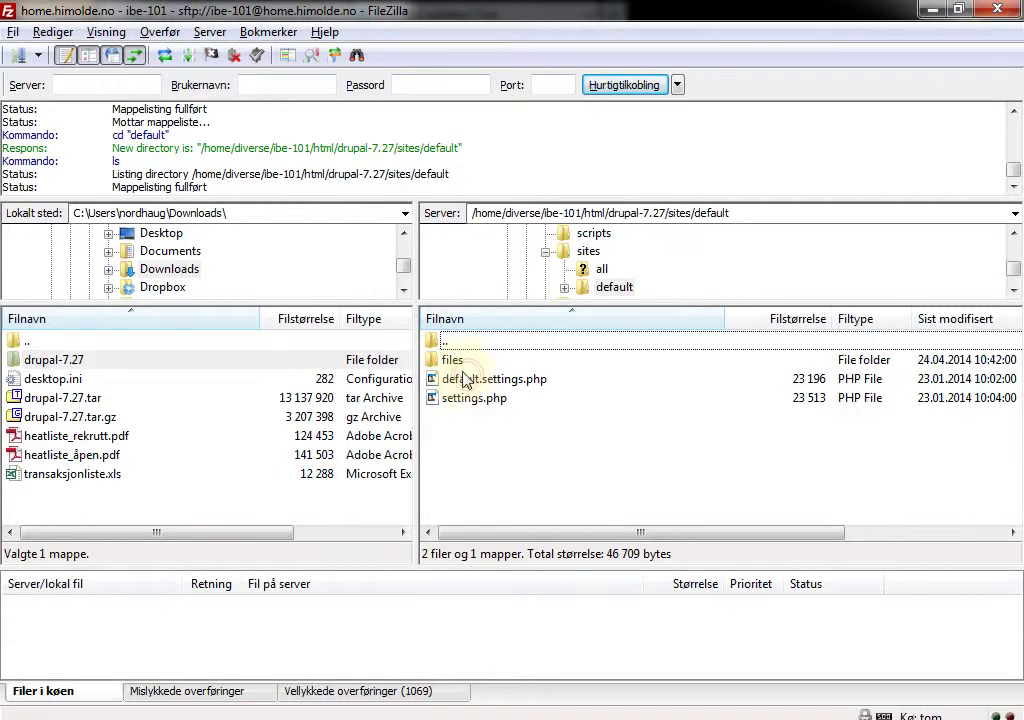
pyautogui.click(452, 360)
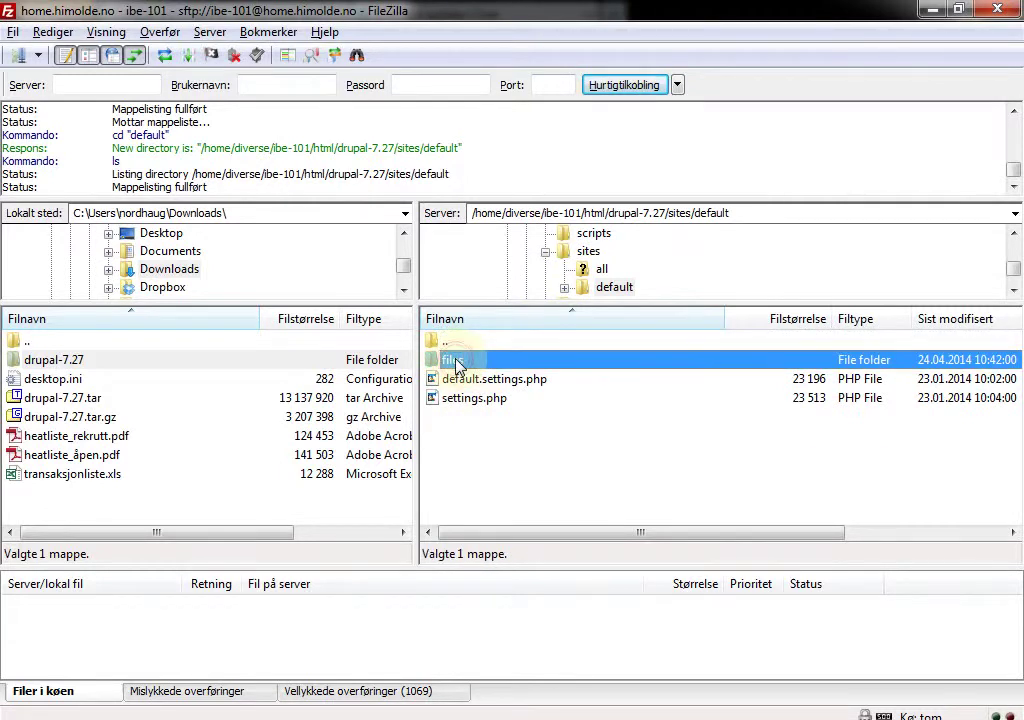
pyautogui.doubleClick(455, 362)
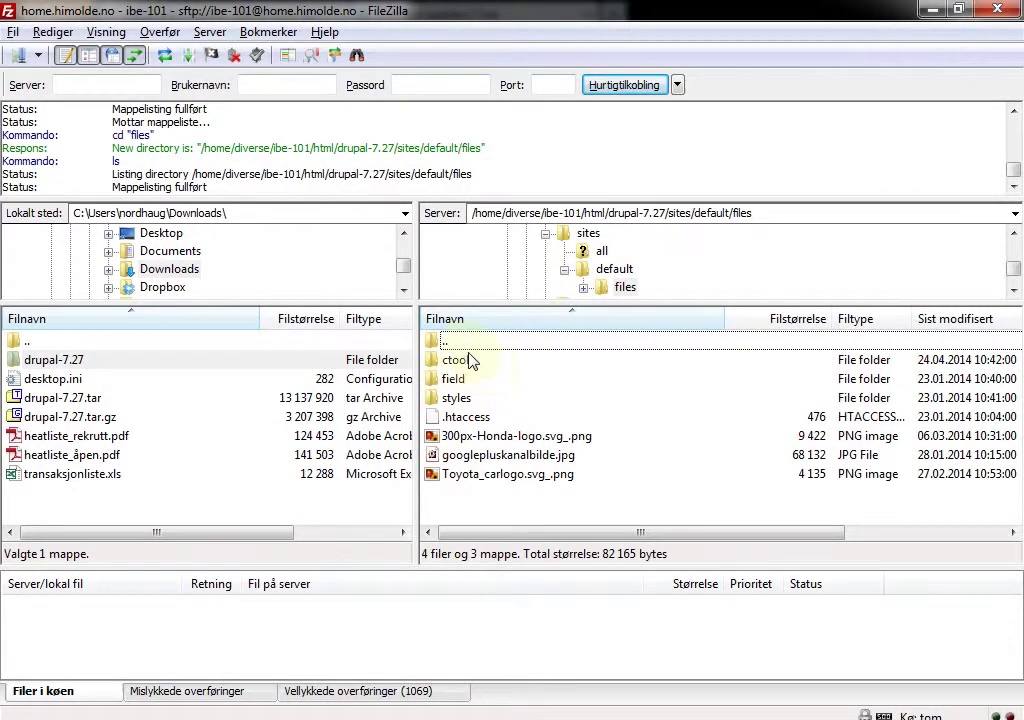
pyautogui.doubleClick(455, 359)
pyautogui.doubleClick(443, 343)
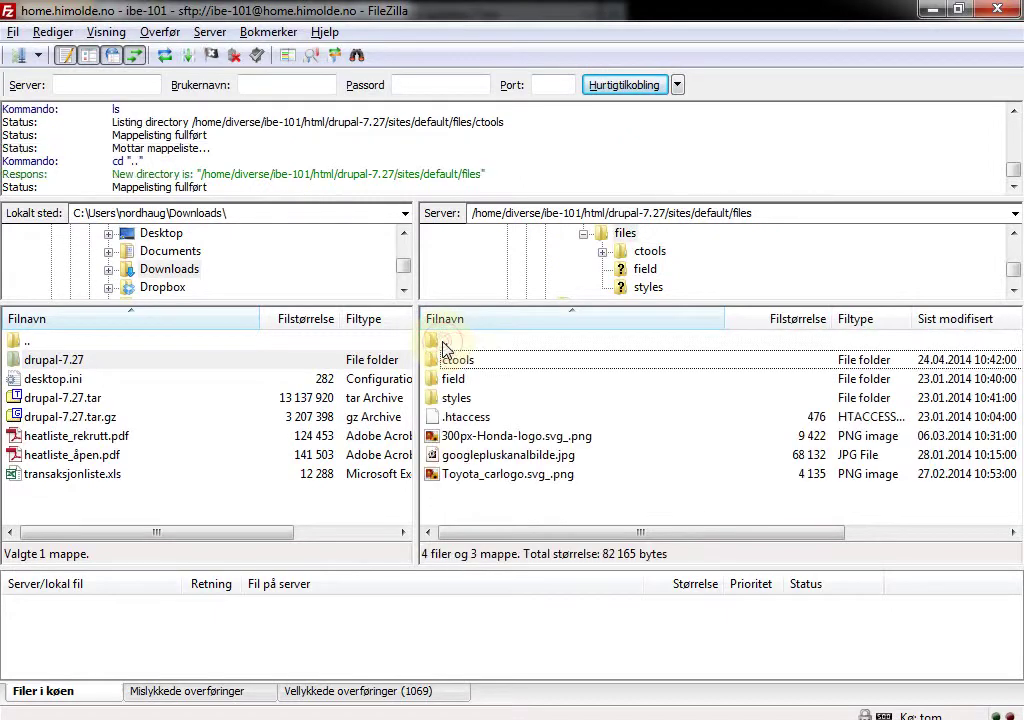
pyautogui.doubleClick(443, 343)
pyautogui.doubleClick(443, 343)
pyautogui.doubleClick(443, 343)
pyautogui.click(443, 343)
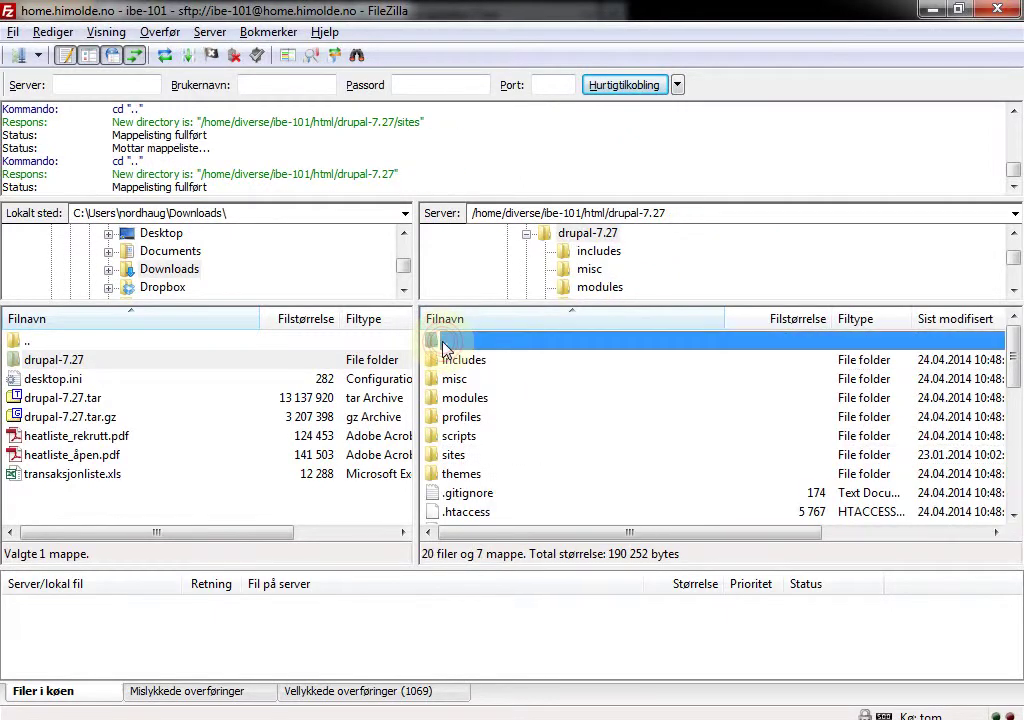
# Rename the drupal-7.27 folder in the server's html directory to test and switch to the Available updates page in Firefox
pyautogui.doubleClick(443, 343)
pyautogui.click(462, 365)
pyautogui.click(462, 365)
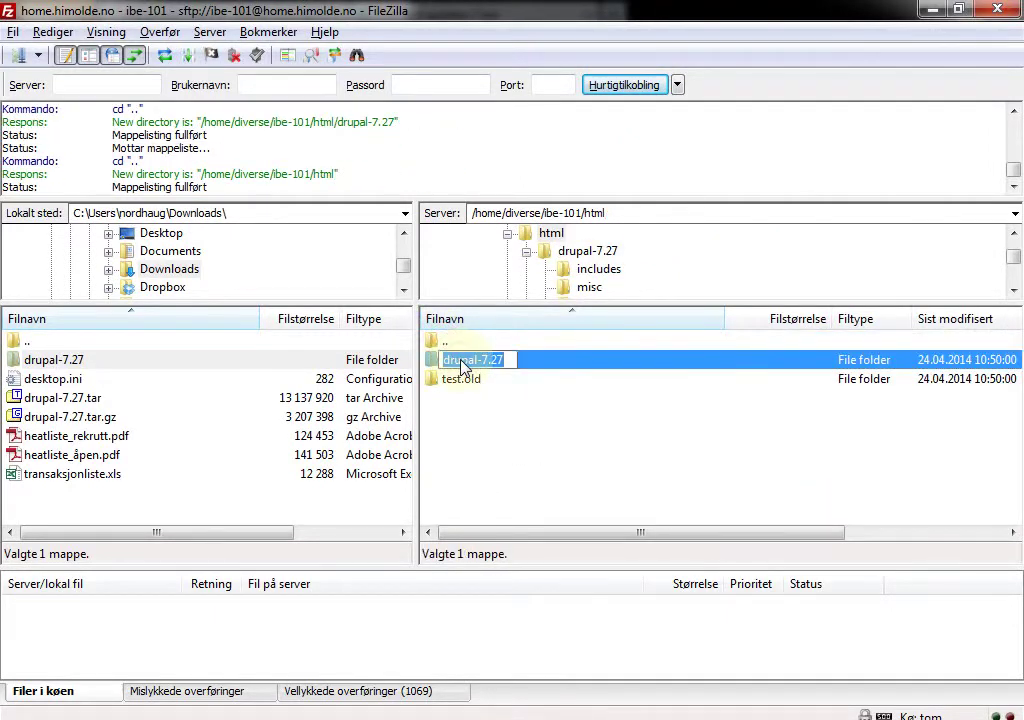
pyautogui.write('test')
pyautogui.press('Return')
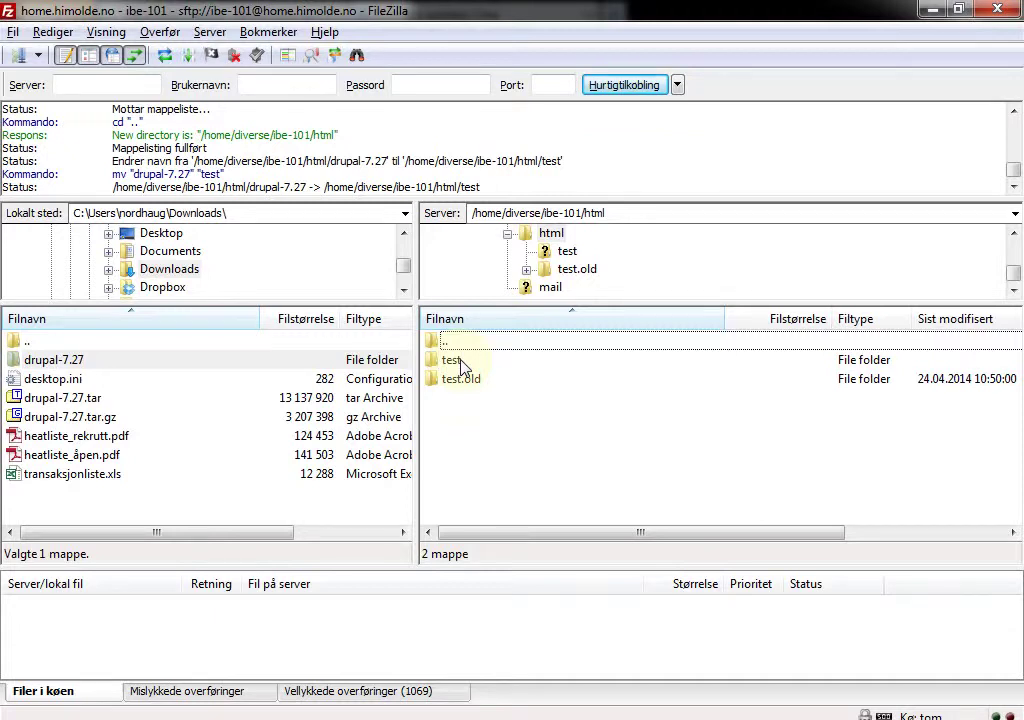
pyautogui.hotkey('alt', 'Tab')
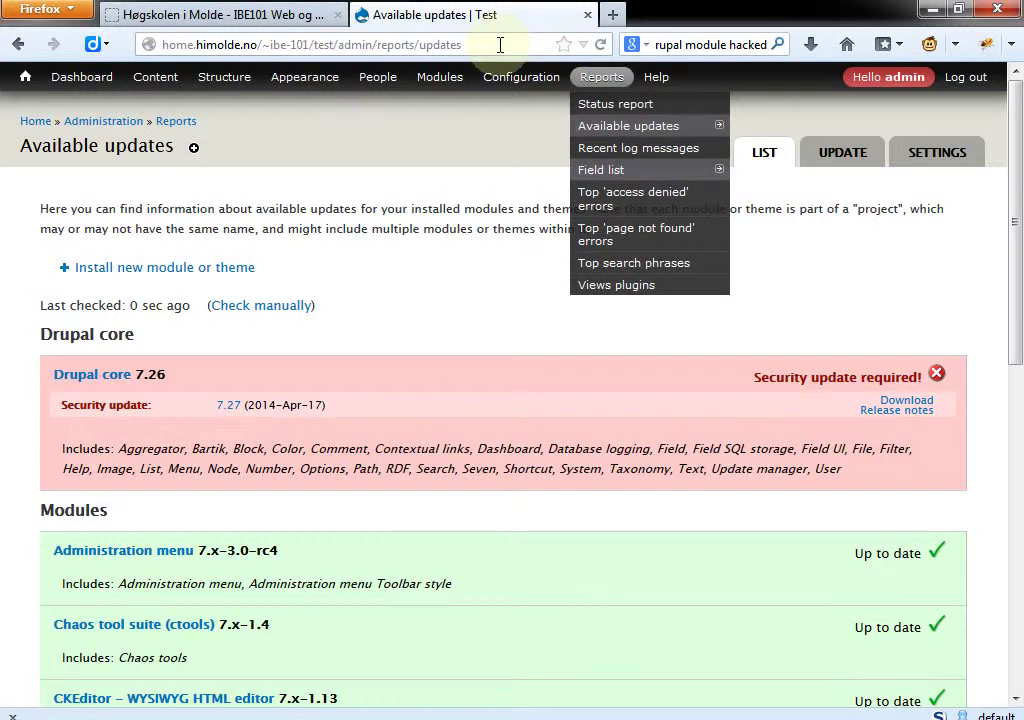
# Reload the Available updates page, and load the site's front page by cutting admin/reports/updates from the address
pyautogui.click(500, 45)
pyautogui.press('Return')
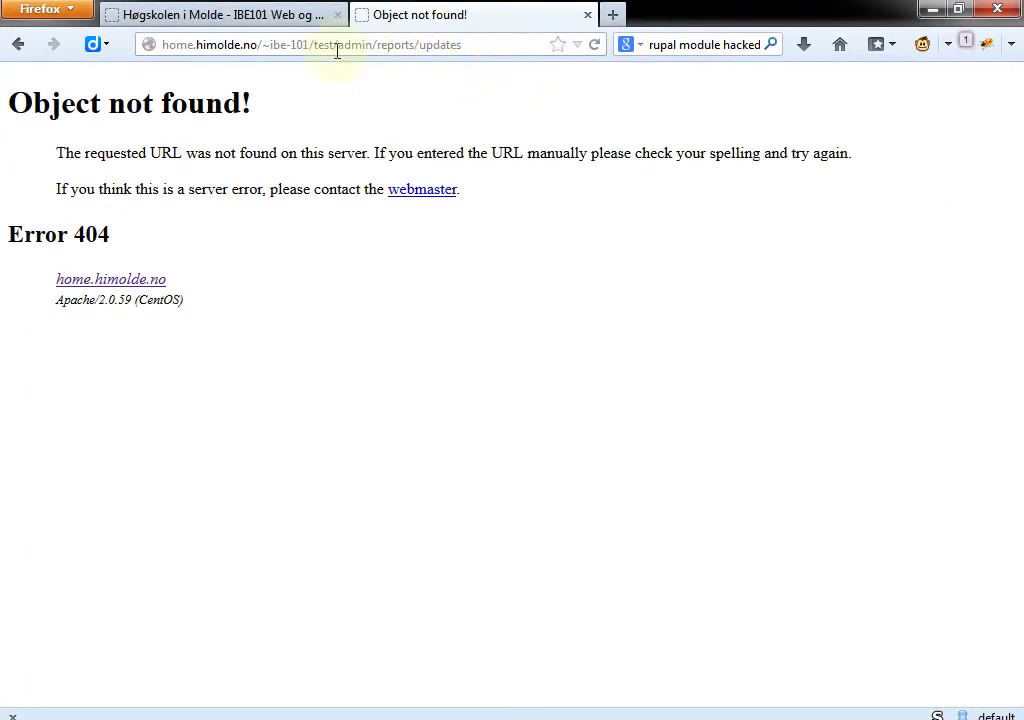
pyautogui.moveTo(339, 45); pyautogui.dragTo(561, 15)
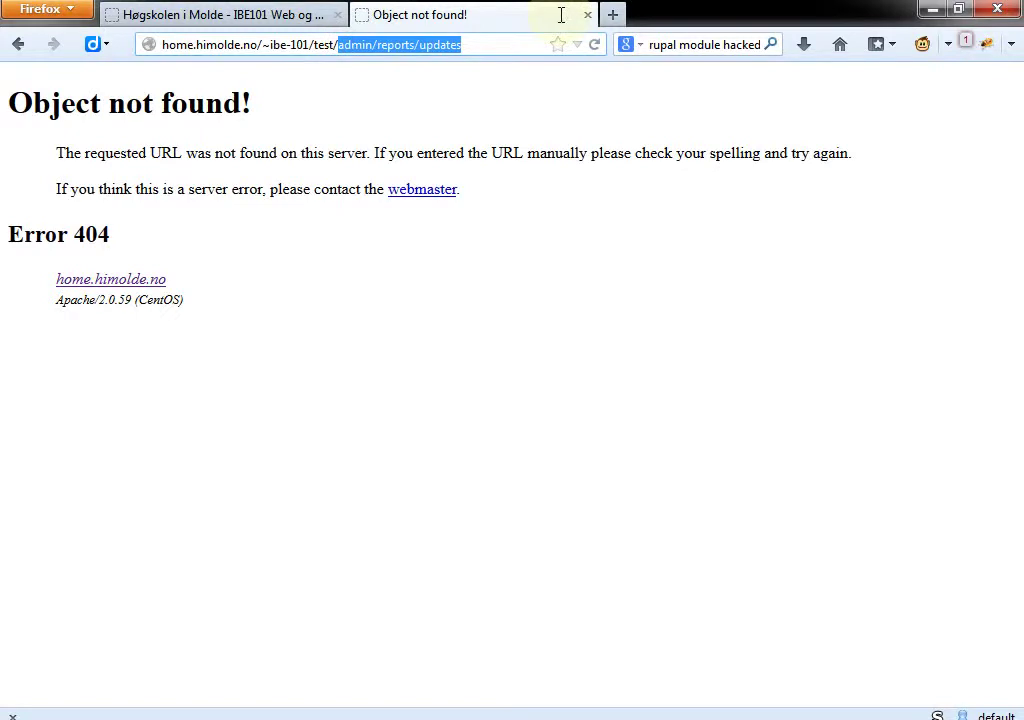
pyautogui.press('BackSpace')
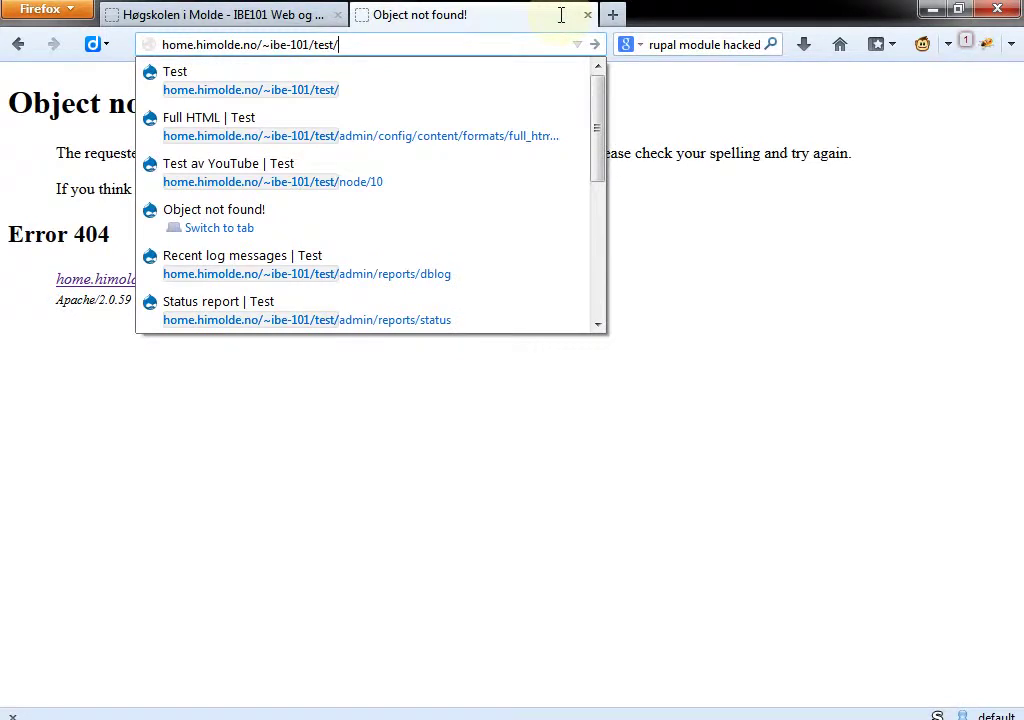
pyautogui.press('Return')
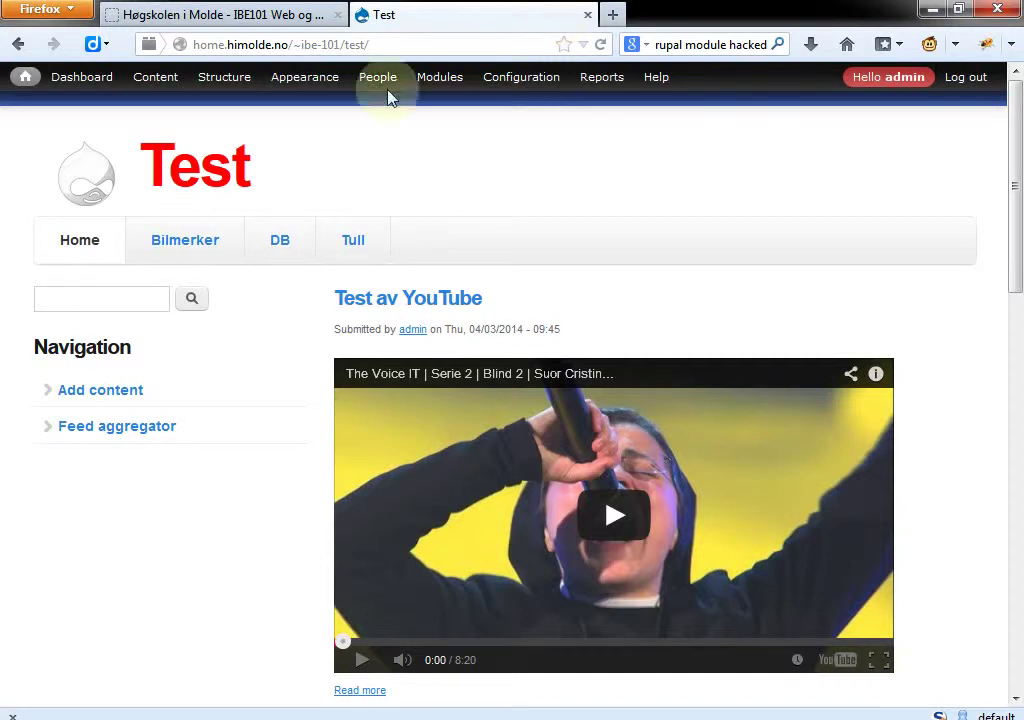
pyautogui.moveTo(606, 80)
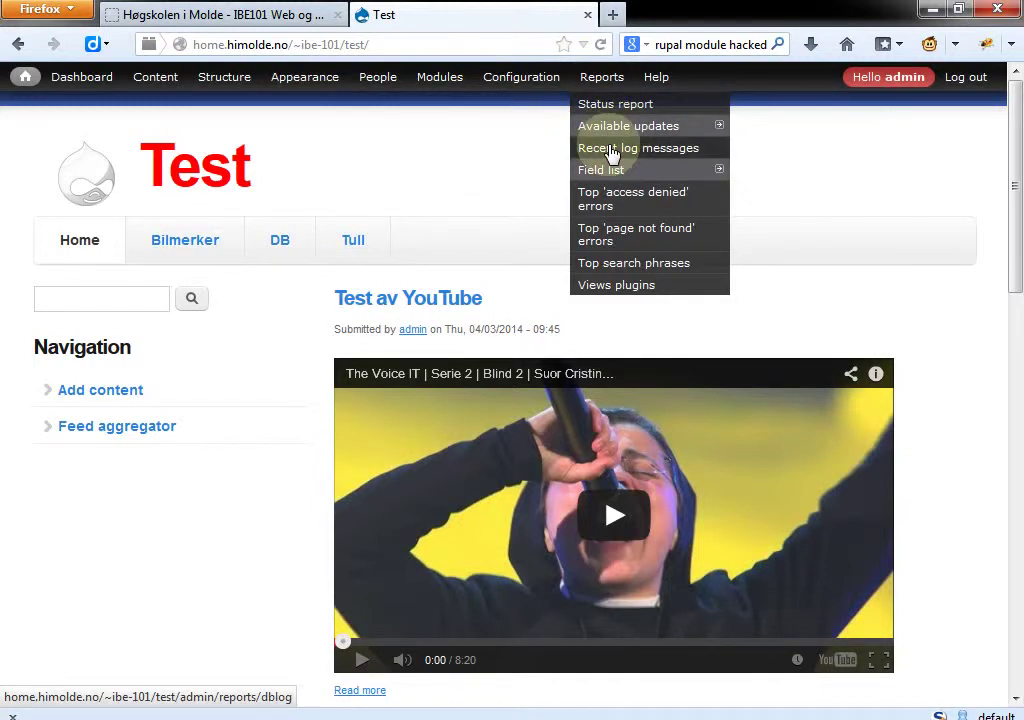
# Switch to FileZilla and try to move the .htaccess file from test.old into the test folder on the server
pyautogui.hotkey('alt', 'Tab')
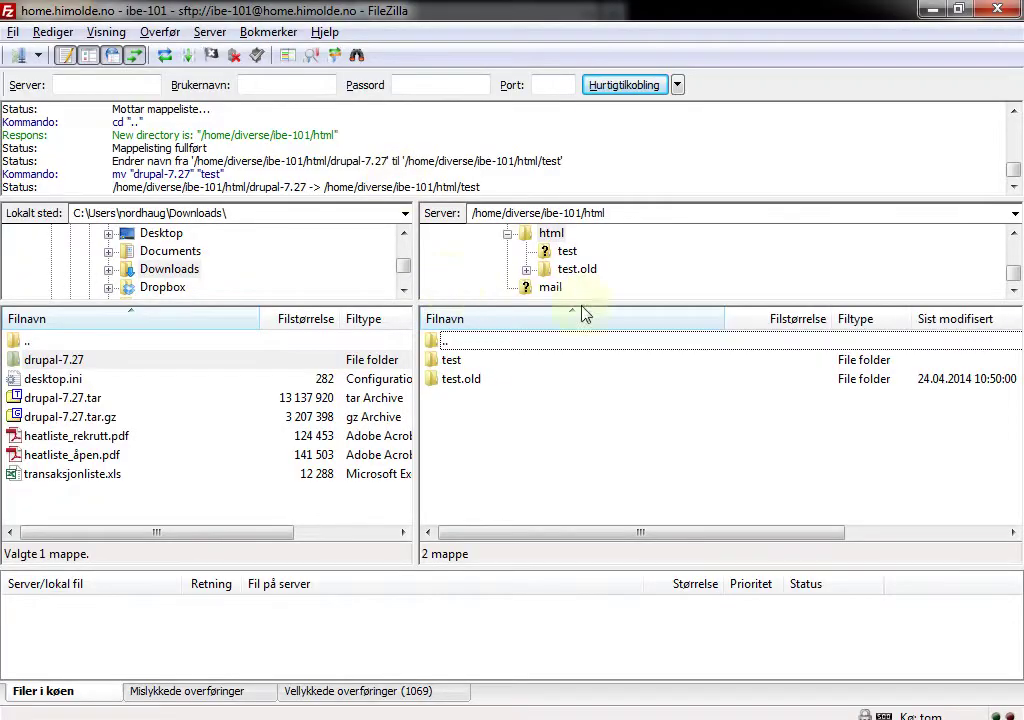
pyautogui.doubleClick(458, 382)
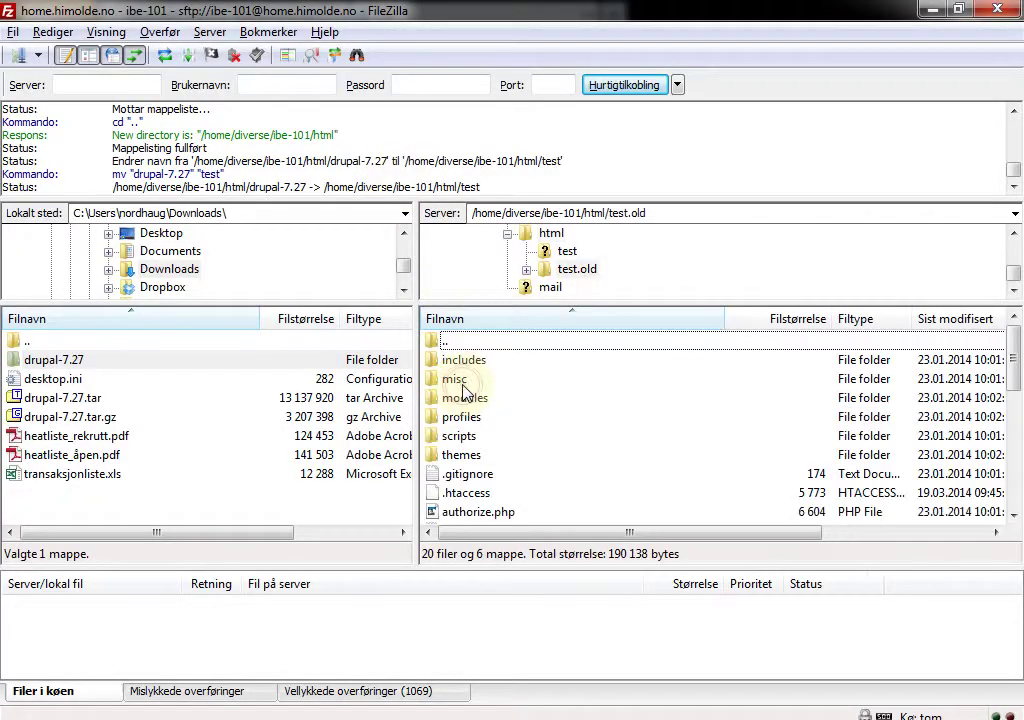
pyautogui.click(468, 495)
pyautogui.moveTo(468, 497); pyautogui.dragTo(577, 256)
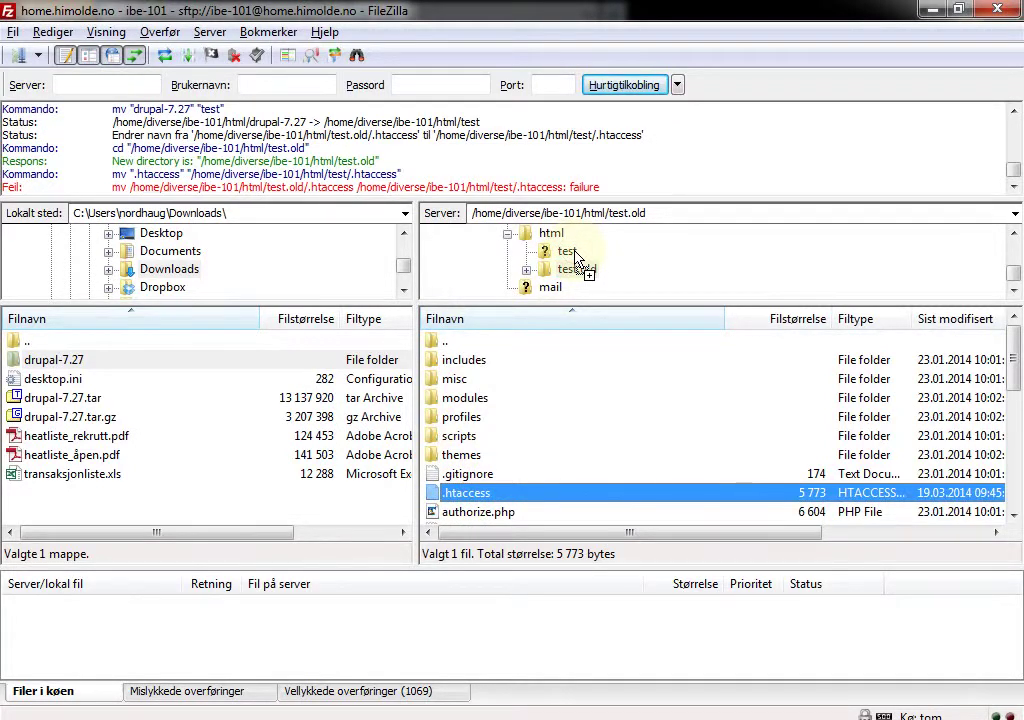
# Delete the new .htaccess file from the server's test folder and confirm the deletion
pyautogui.click(569, 253)
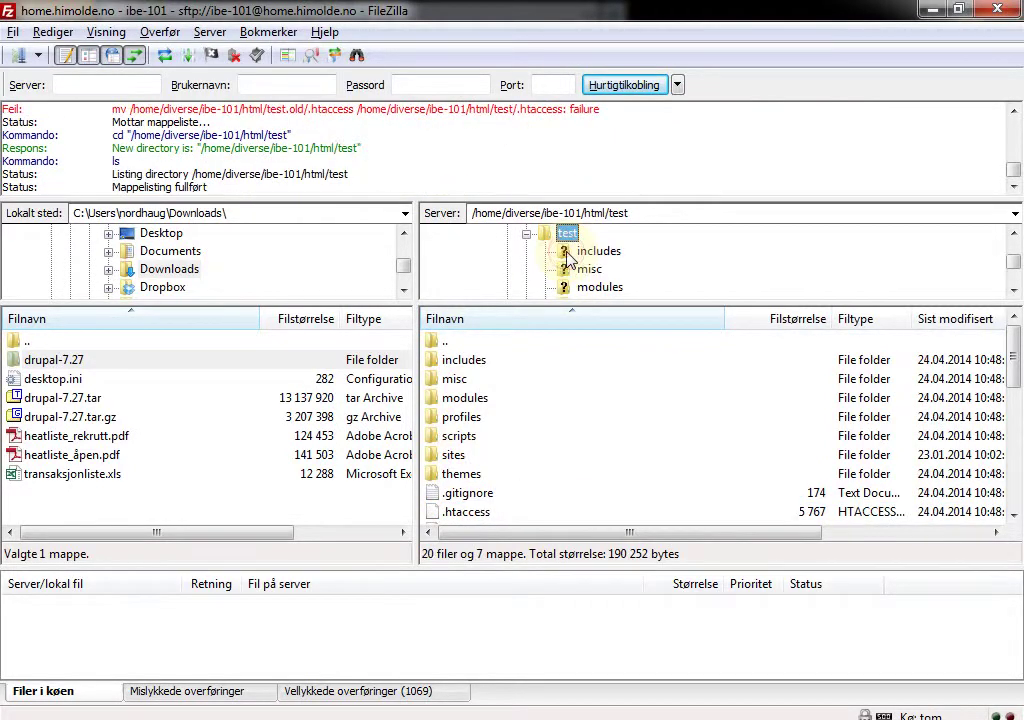
pyautogui.press('Delete')
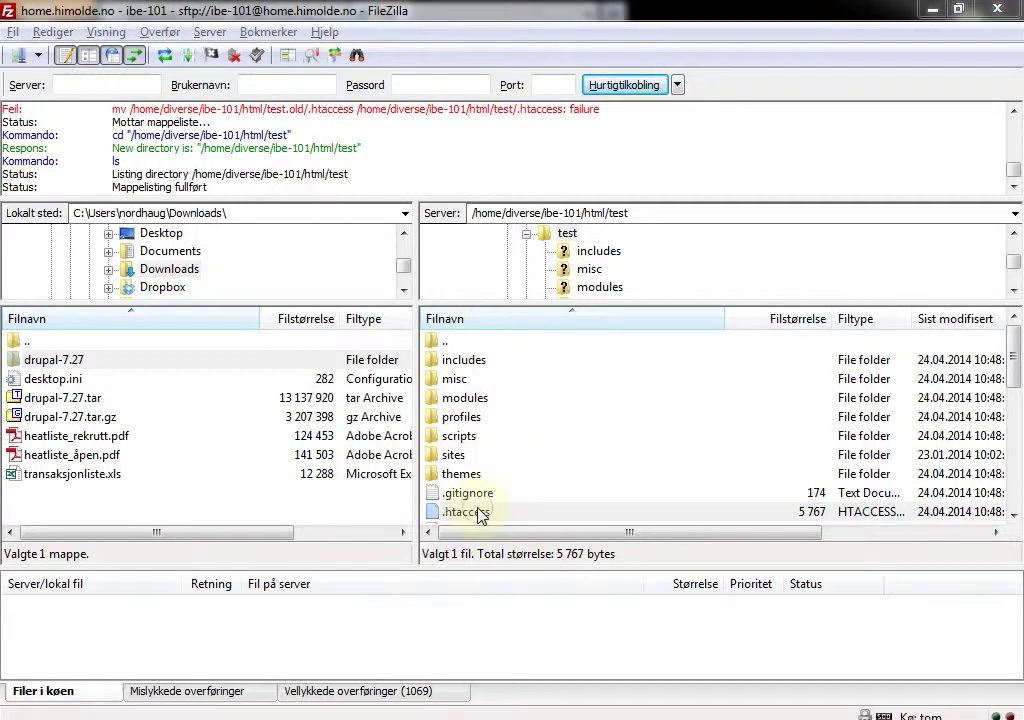
pyautogui.click(507, 445)
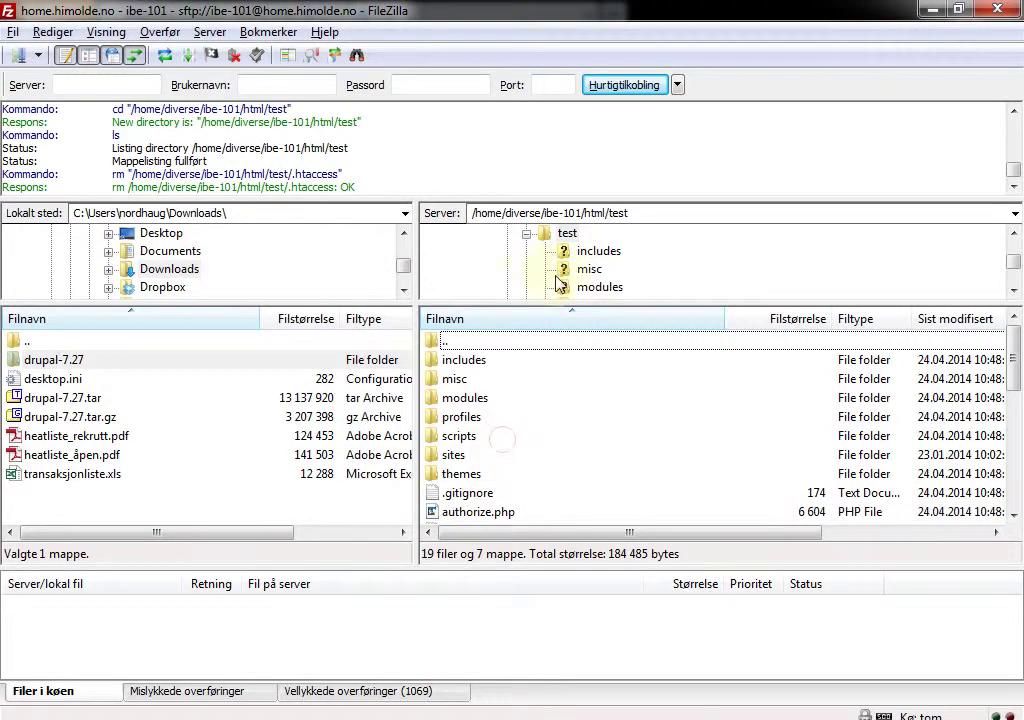
# Move the old .htaccess file from test.old into the test folder on the server
pyautogui.click(525, 233)
pyautogui.click(586, 271)
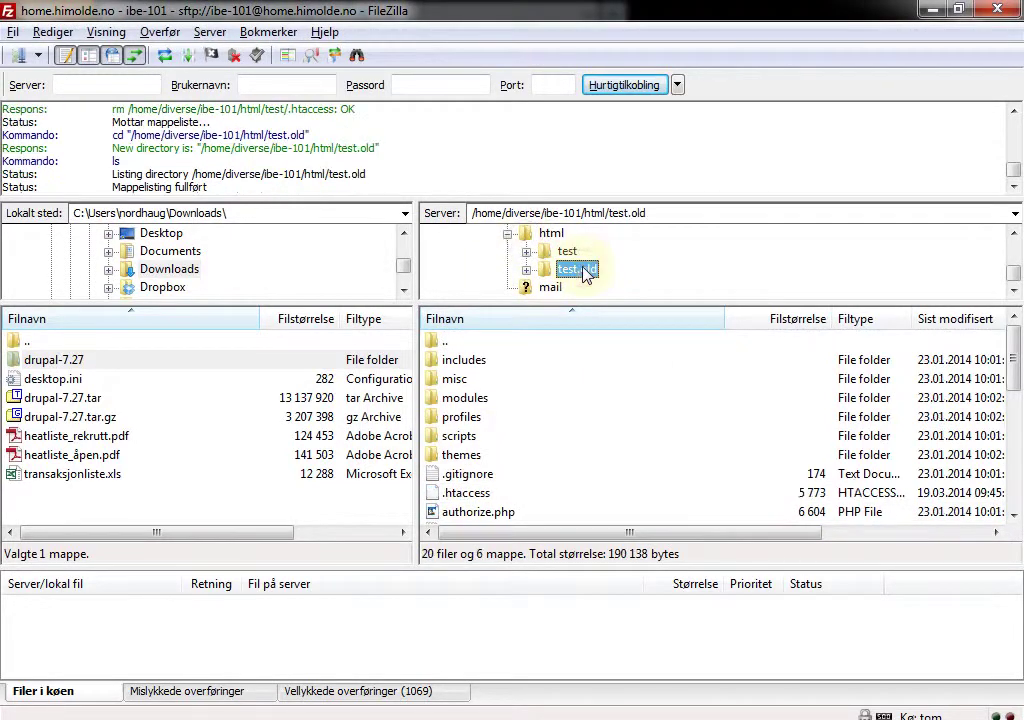
pyautogui.click(462, 494)
pyautogui.moveTo(462, 494); pyautogui.dragTo(572, 254)
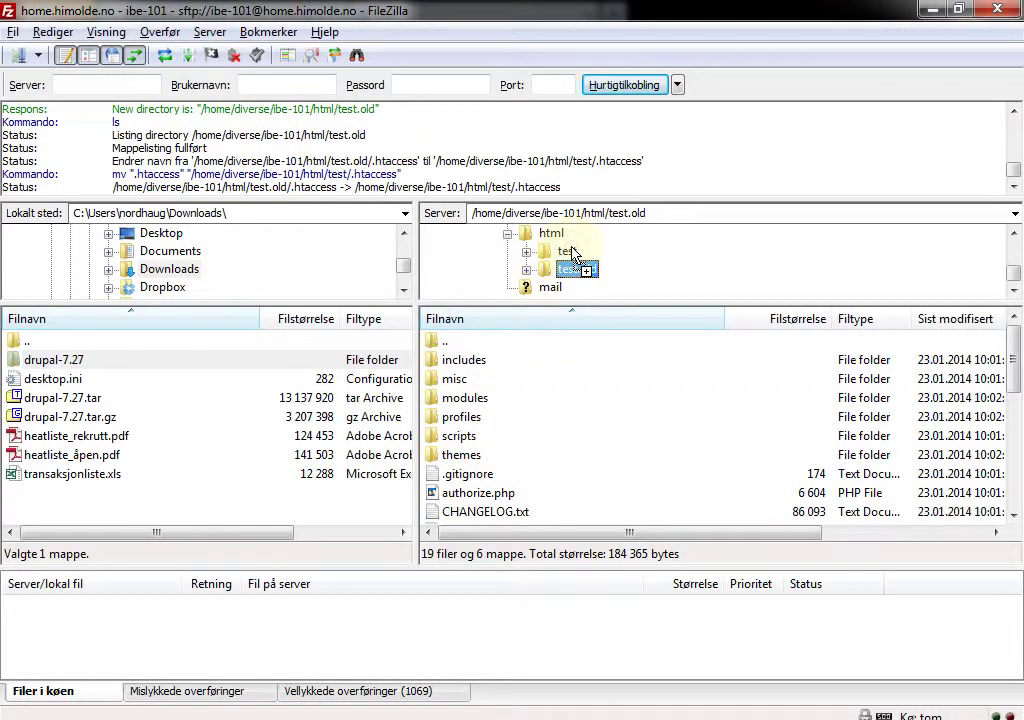
# Switch to the test site in Firefox and open its Available updates report
pyautogui.hotkey('alt', 'Tab')
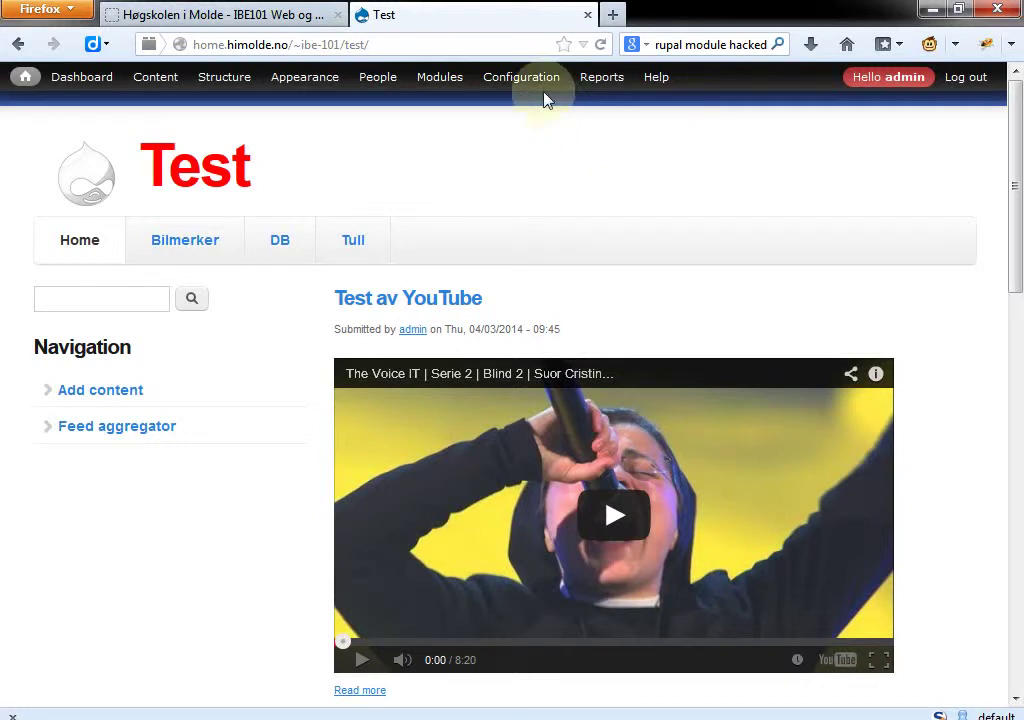
pyautogui.moveTo(601, 77)
pyautogui.moveTo(642, 127)
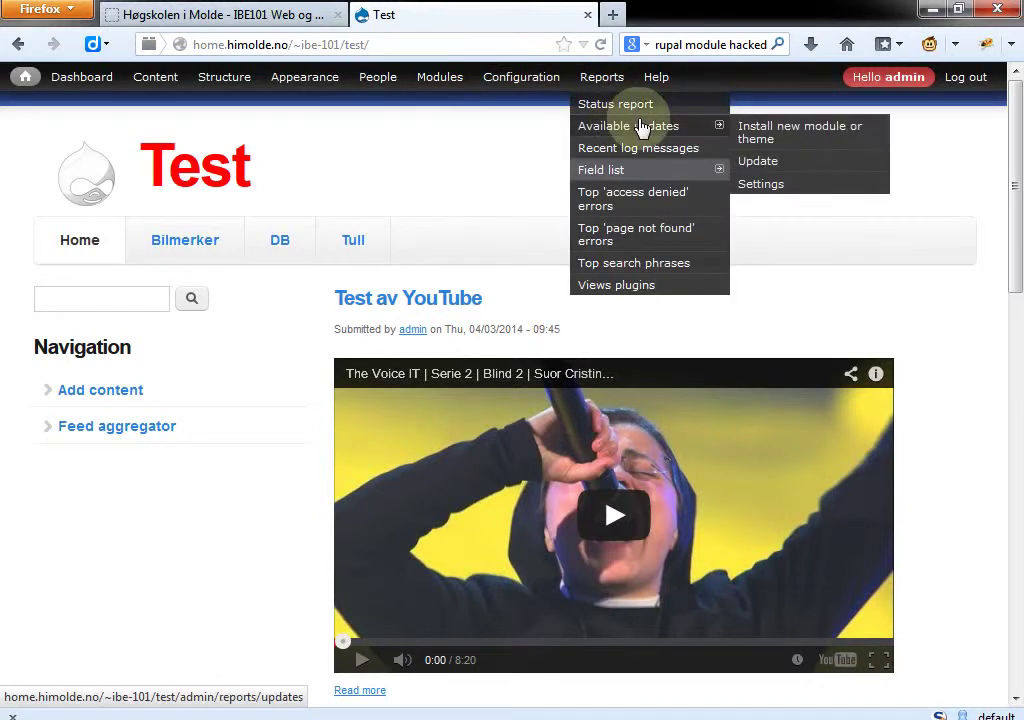
pyautogui.click(642, 127)
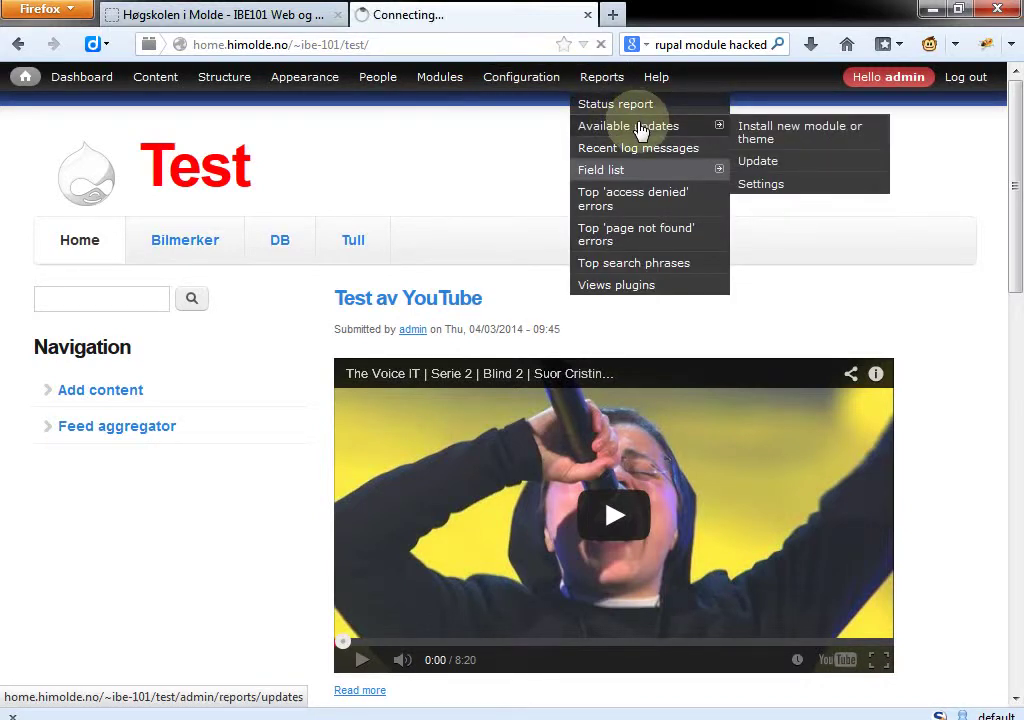